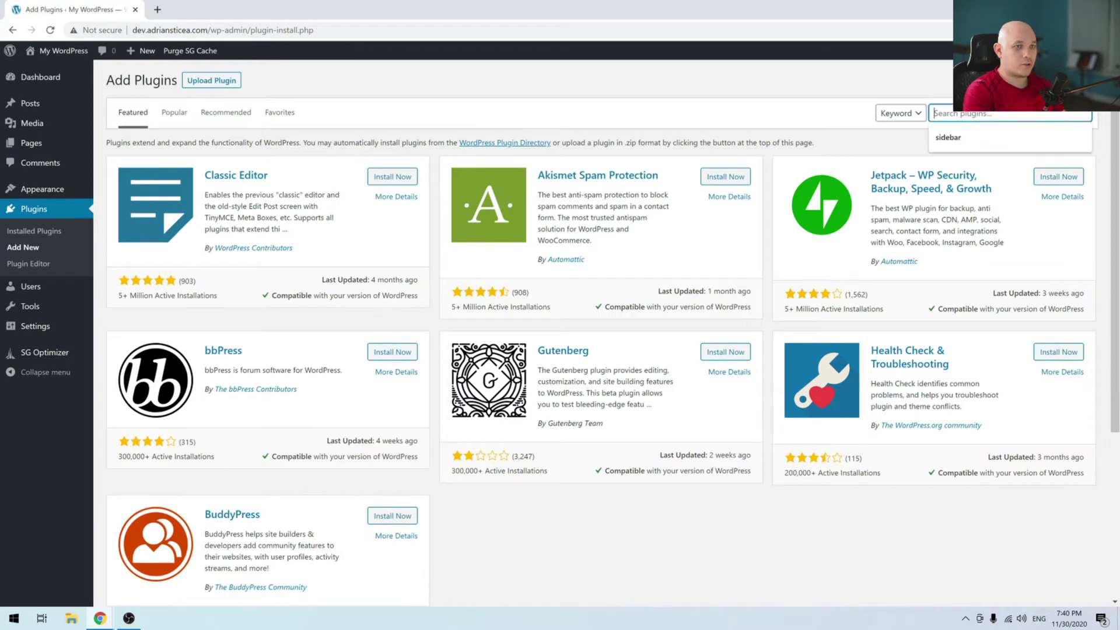
# - Search the plugin directory for "sidebar", then install and activate Custom Sidebars – Dynamic Widget Area Manager
pyautogui.click(983, 128)
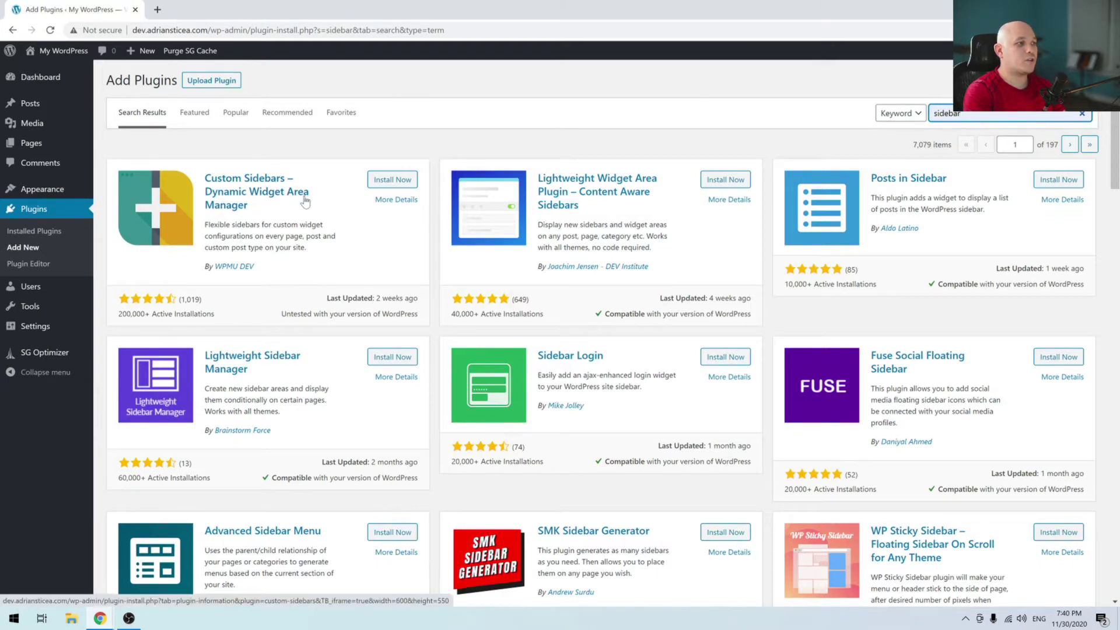
pyautogui.click(408, 184)
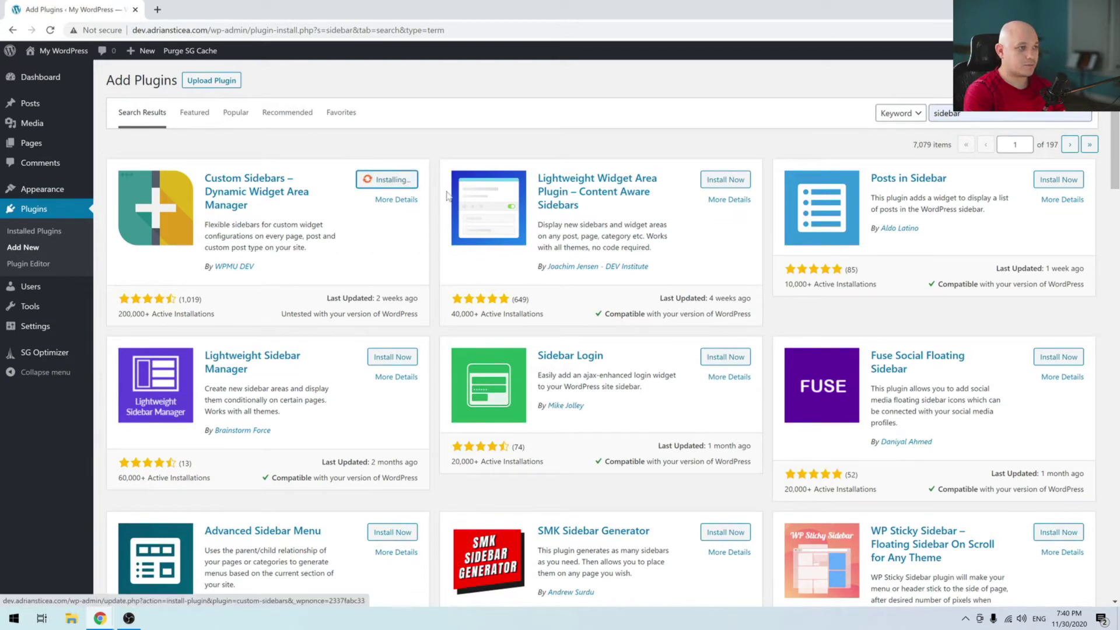
pyautogui.click(404, 185)
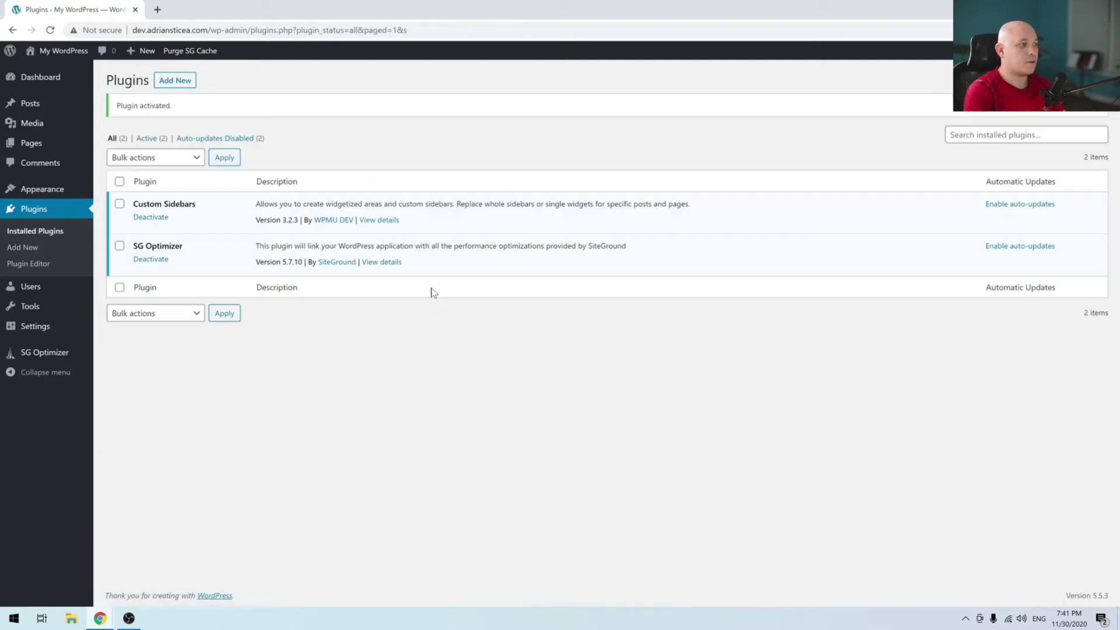
# - Create a custom sidebar on the Widgets page named "Test Sidebar" with the description "Test Sidebar Description"
pyautogui.moveTo(41, 198)
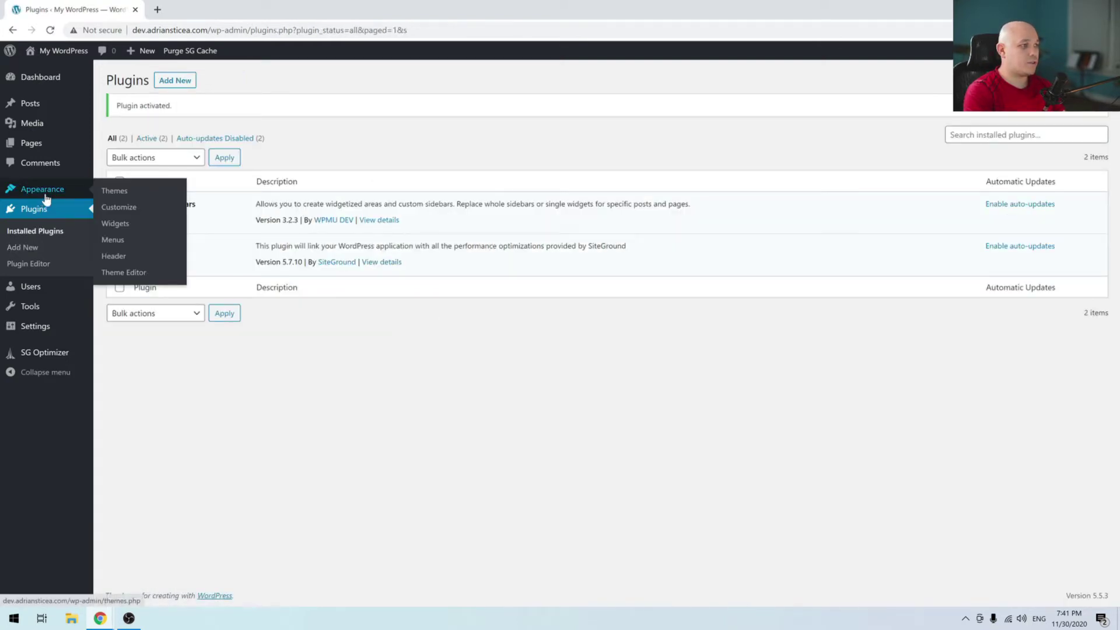
pyautogui.click(122, 225)
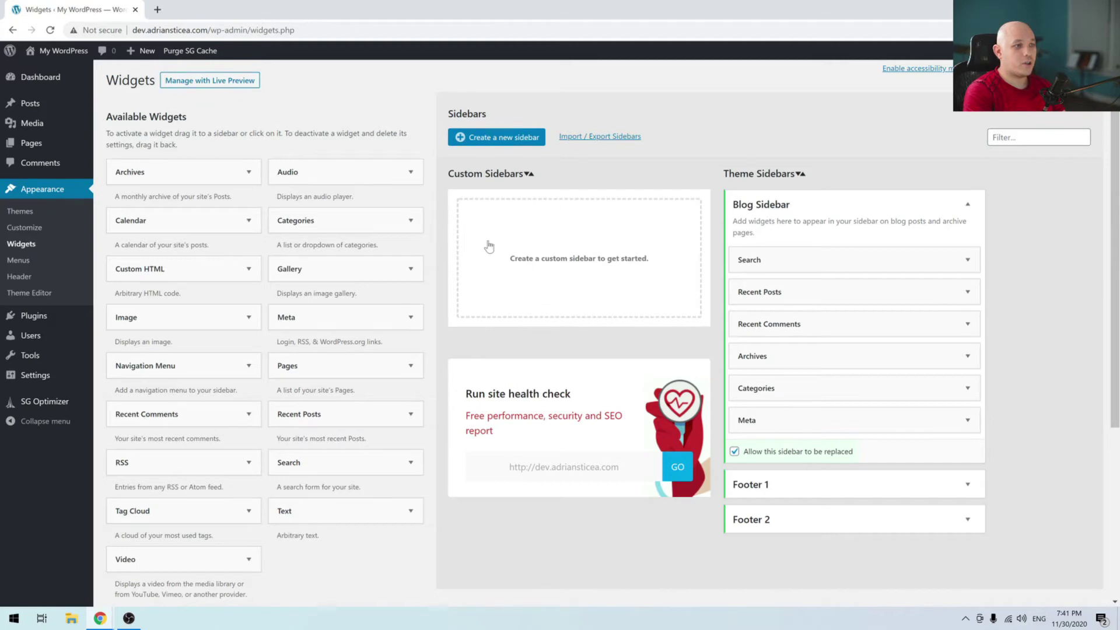
pyautogui.click(484, 146)
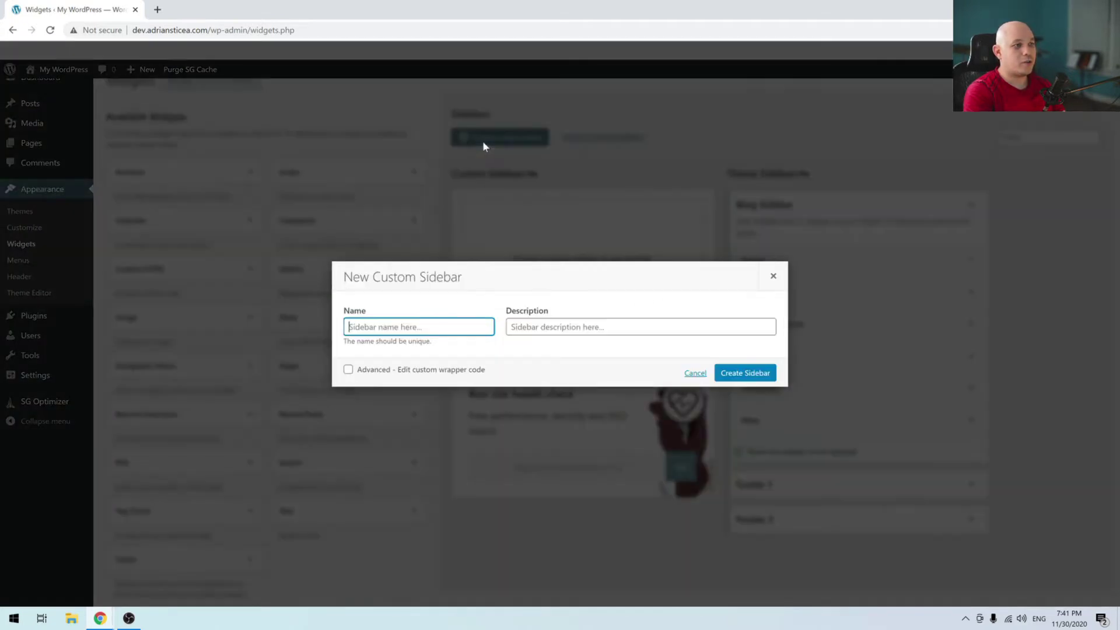
pyautogui.click(408, 326)
pyautogui.click(406, 351)
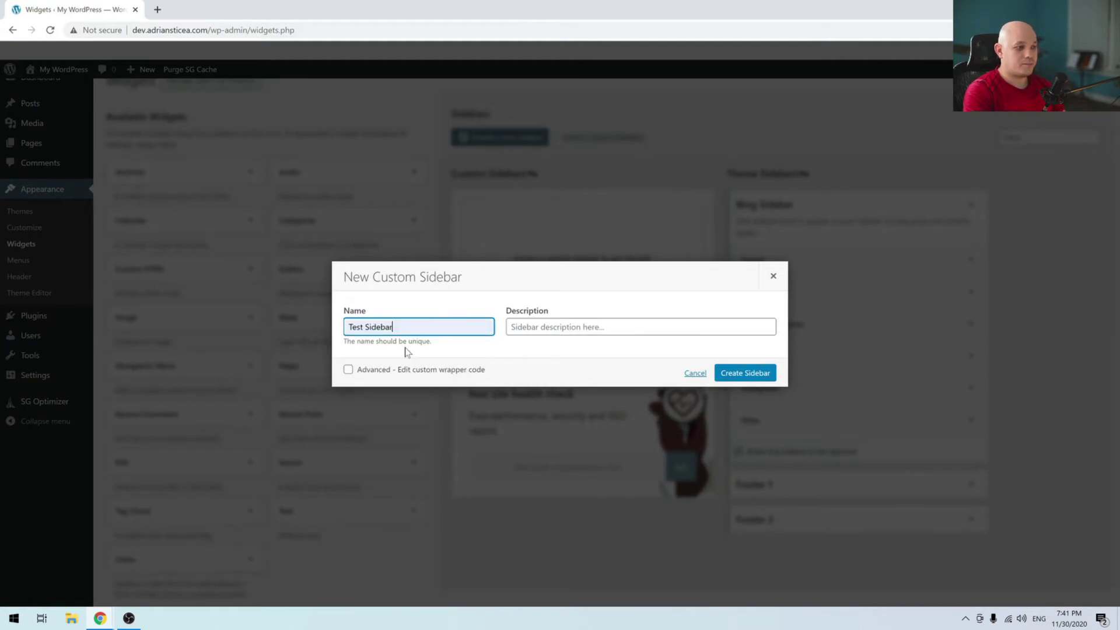
pyautogui.click(583, 326)
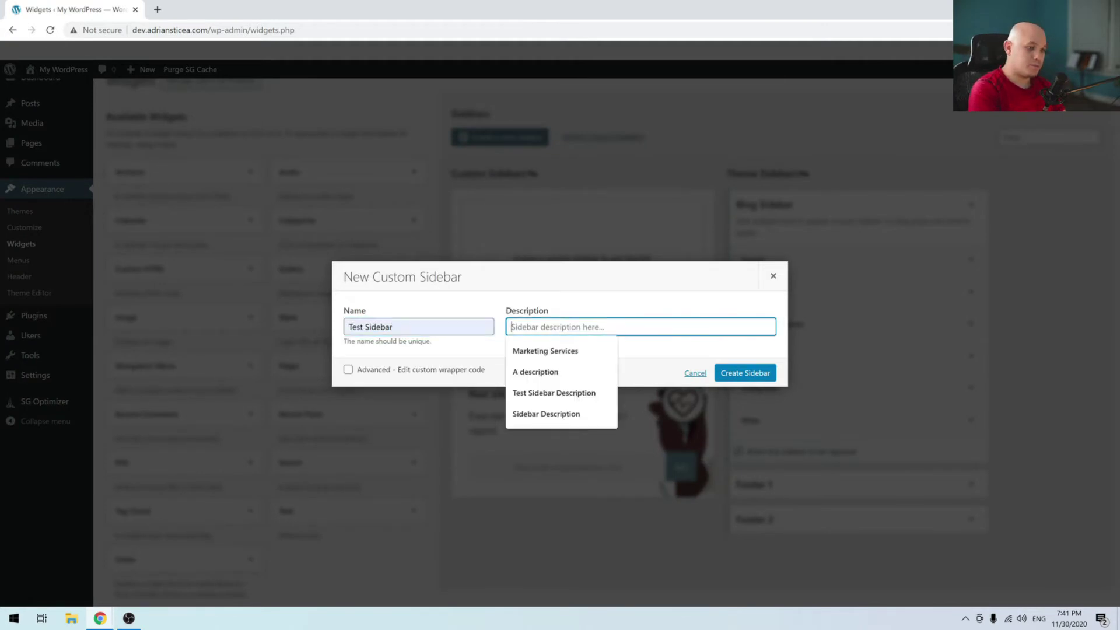
pyautogui.click(554, 392)
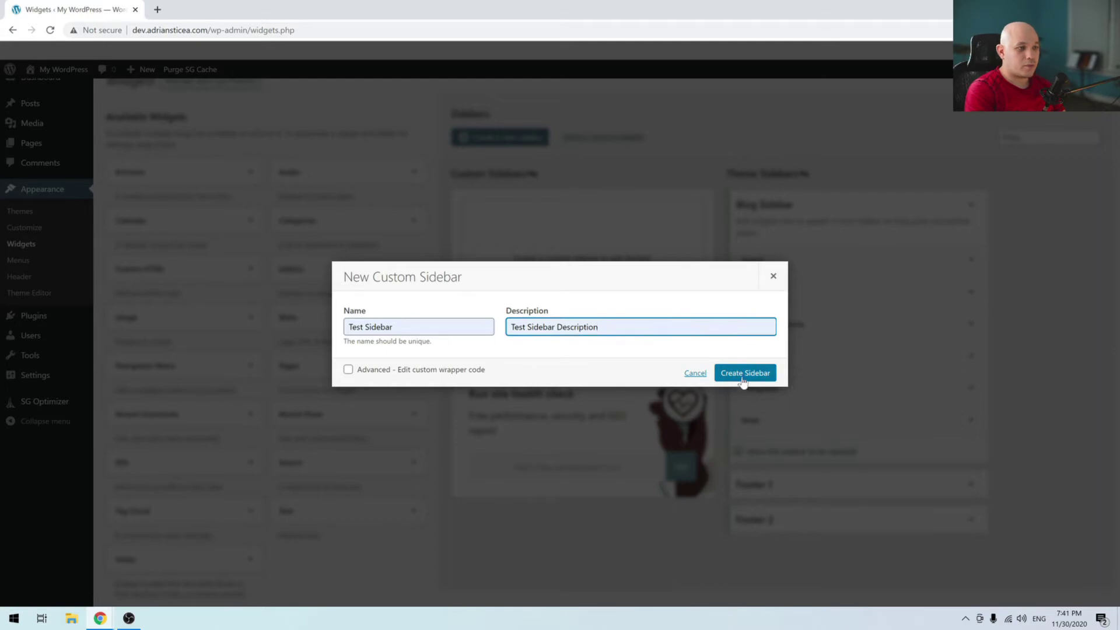
pyautogui.click(744, 374)
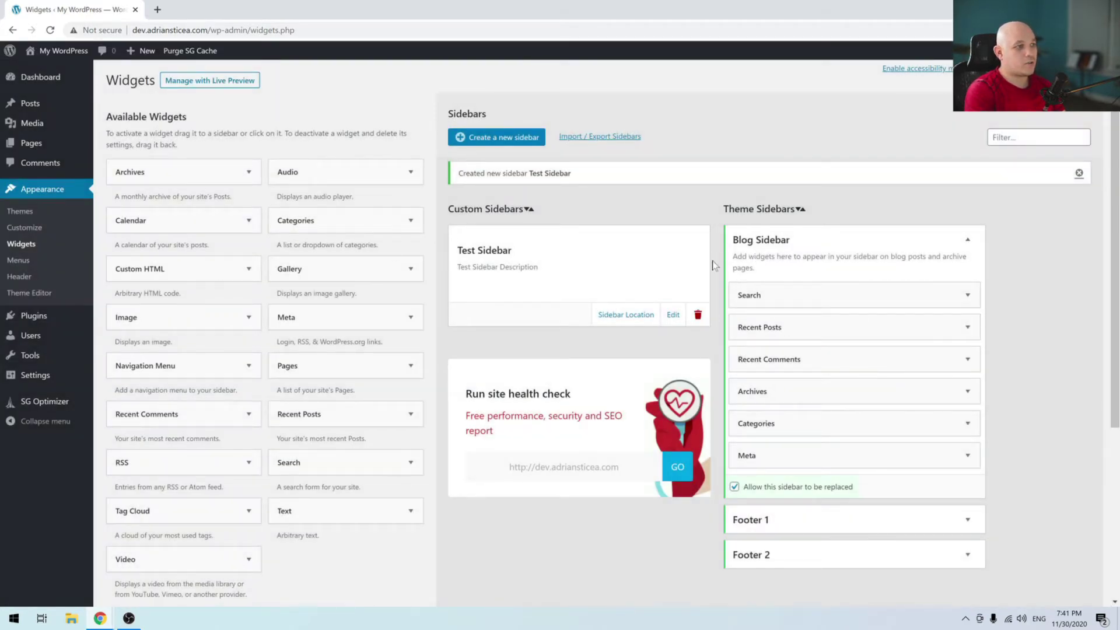
# - Add a Calendar widget to Test Sidebar and save it with the title "My Calendar"
pyautogui.moveTo(154, 223); pyautogui.dragTo(554, 287)
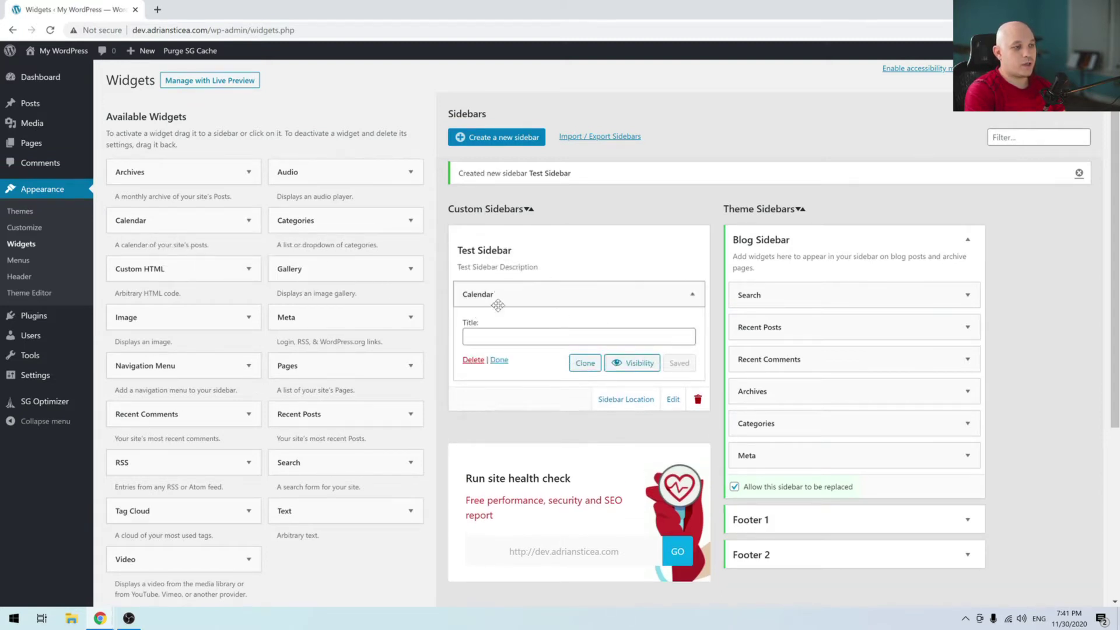
pyautogui.click(531, 337)
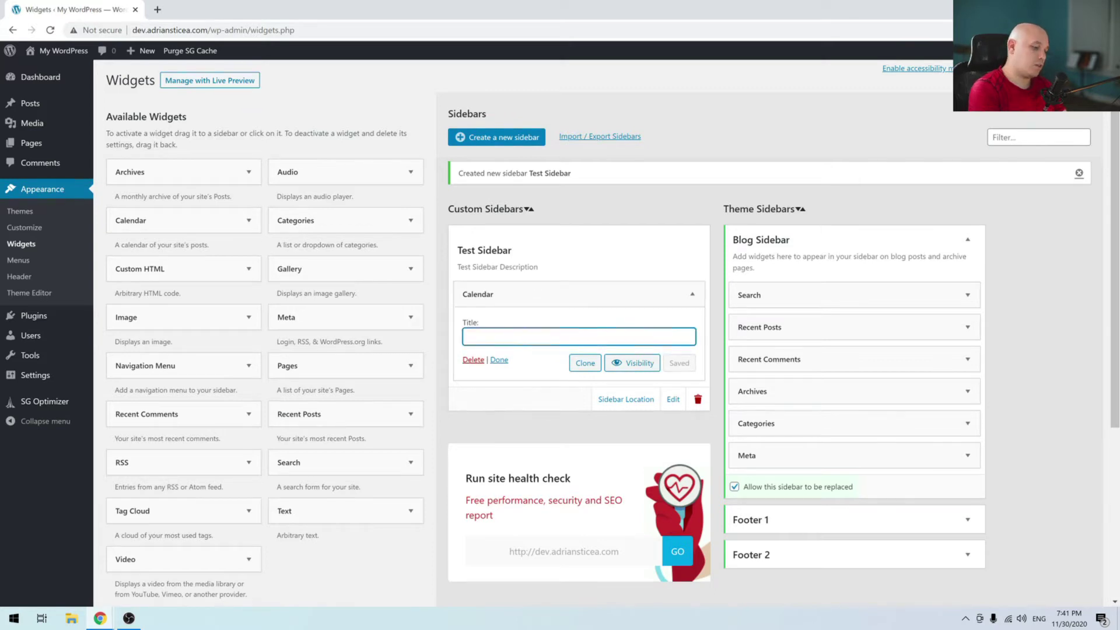
pyautogui.write('My Calendar')
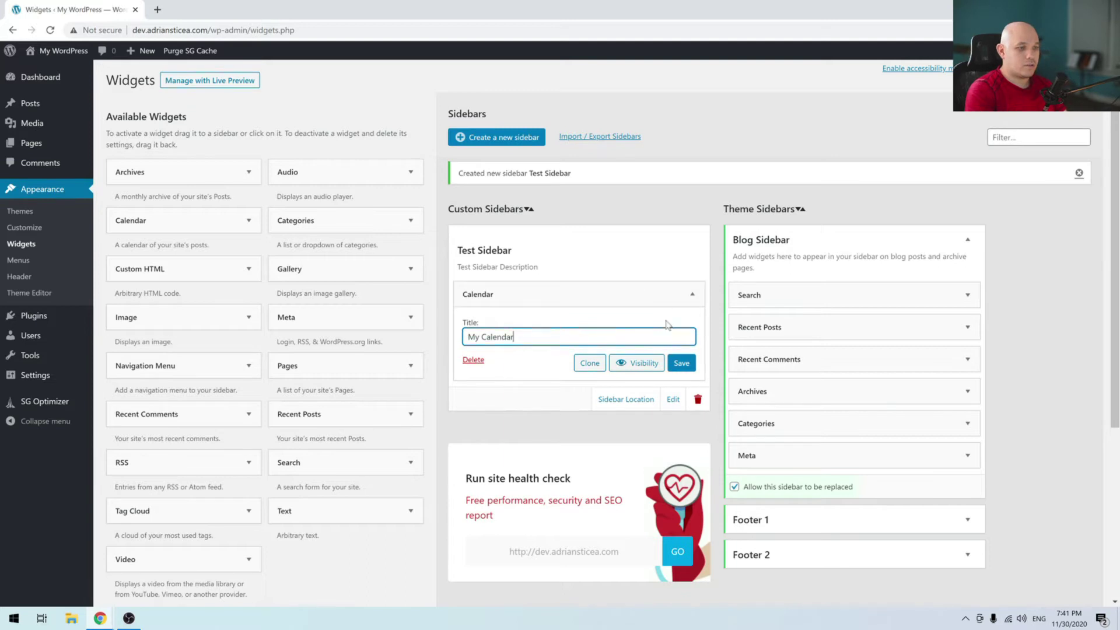
pyautogui.click(680, 364)
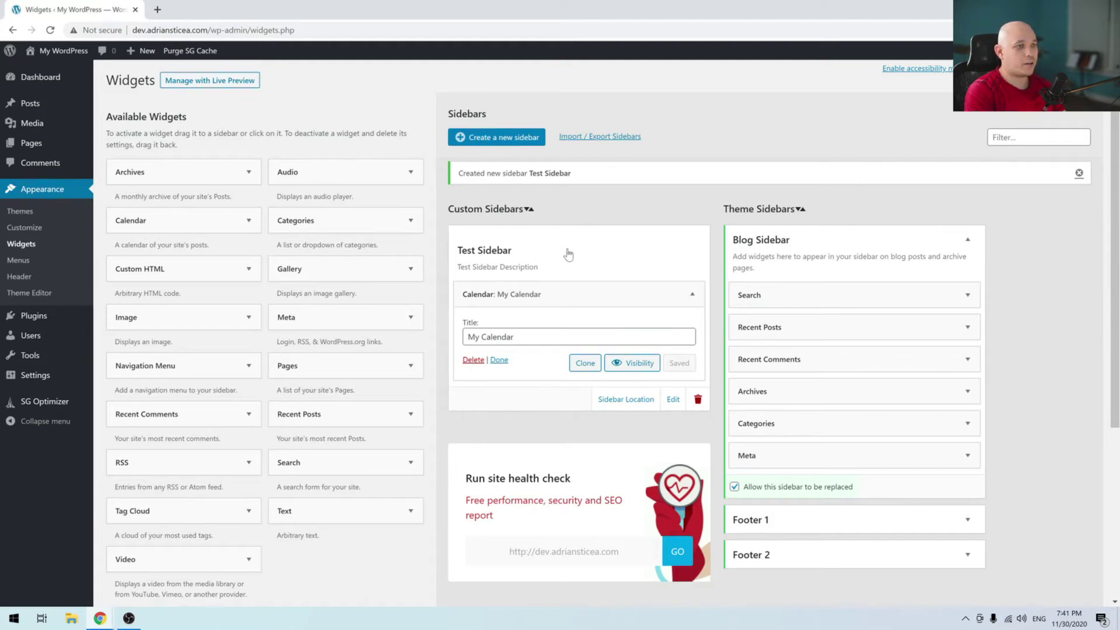
# - Replace the Blog Sidebar with Test Sidebar in the Test Post's settings and save the post
pyautogui.click(27, 106)
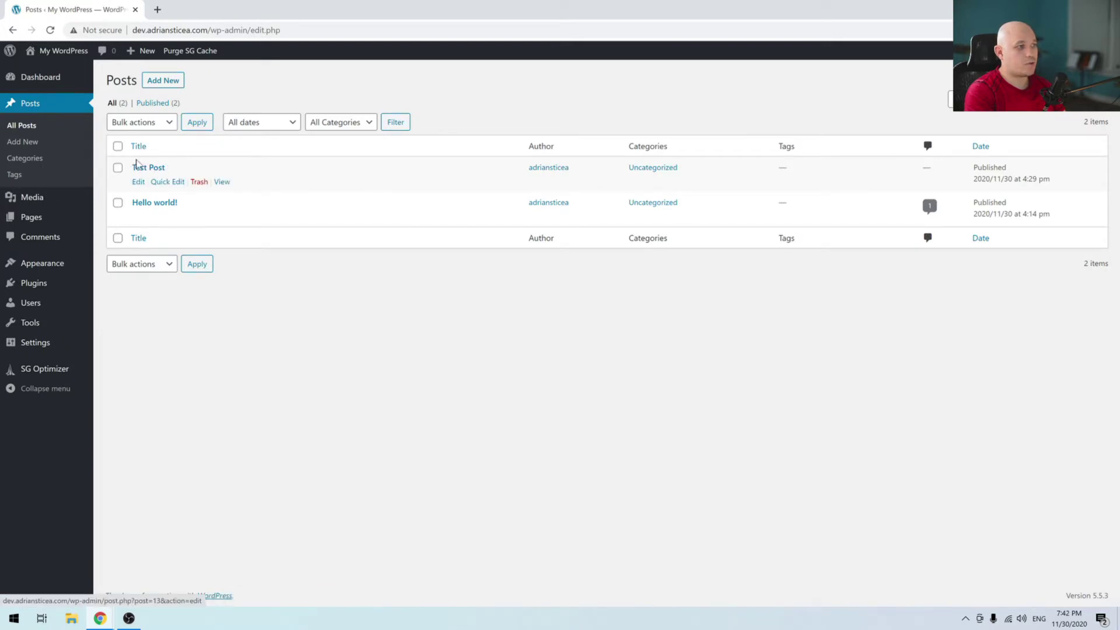
pyautogui.click(154, 170)
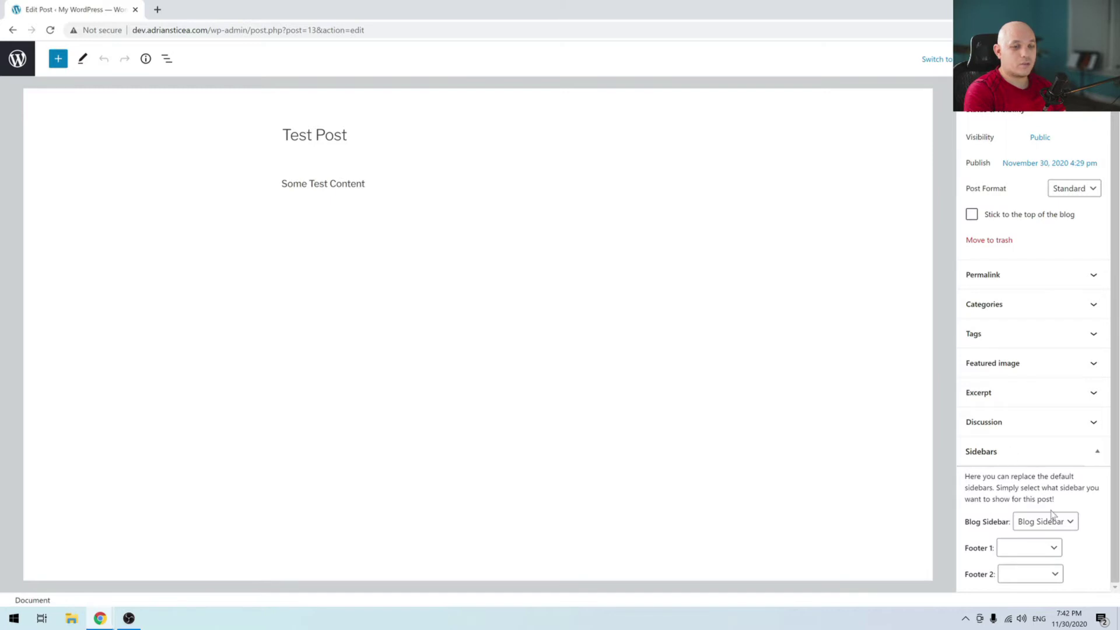
pyautogui.click(991, 525)
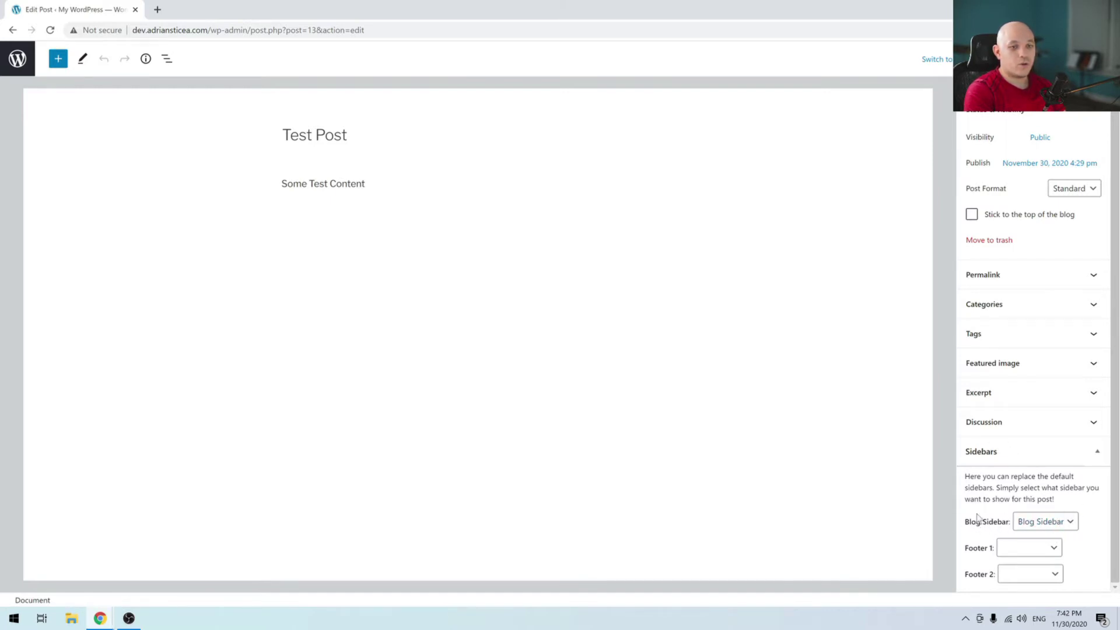
pyautogui.click(1030, 523)
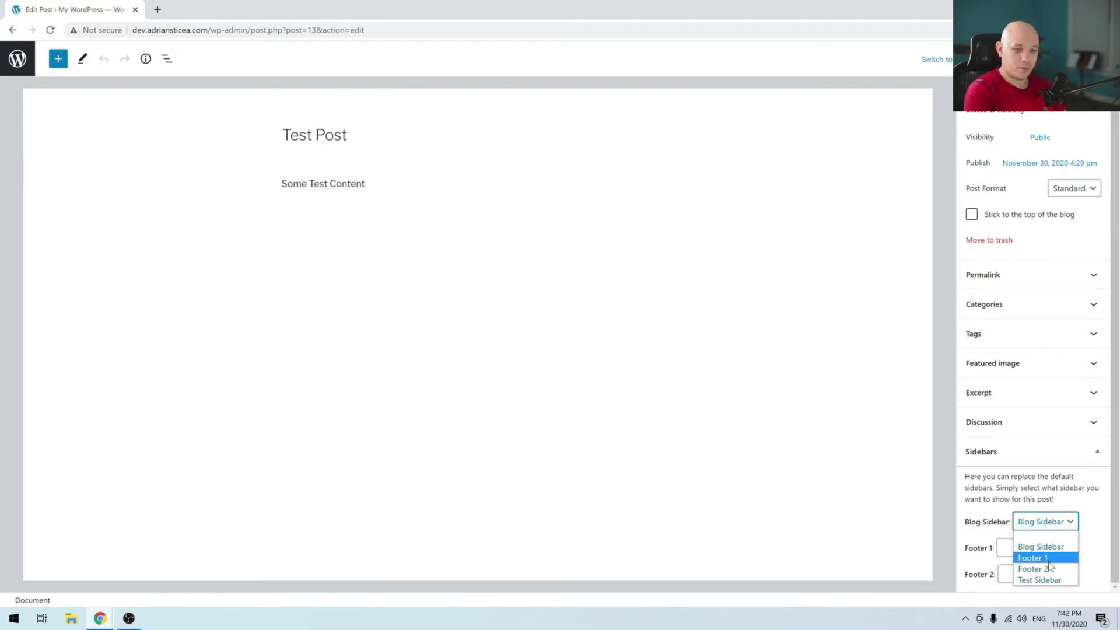
pyautogui.click(1043, 580)
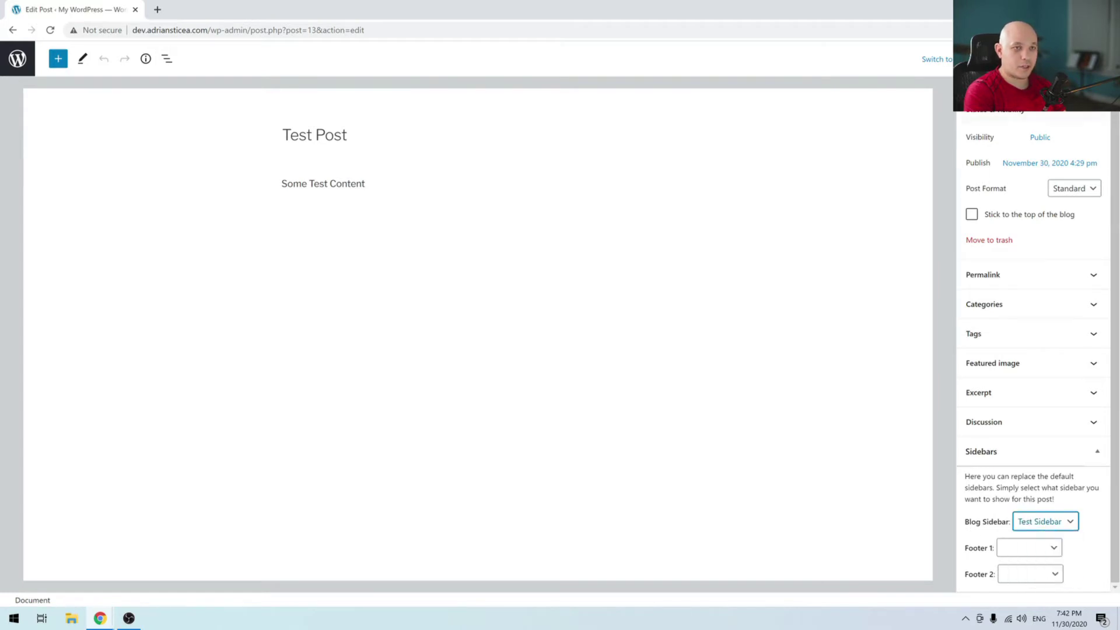
pyautogui.hotkey('ctrl', 's')
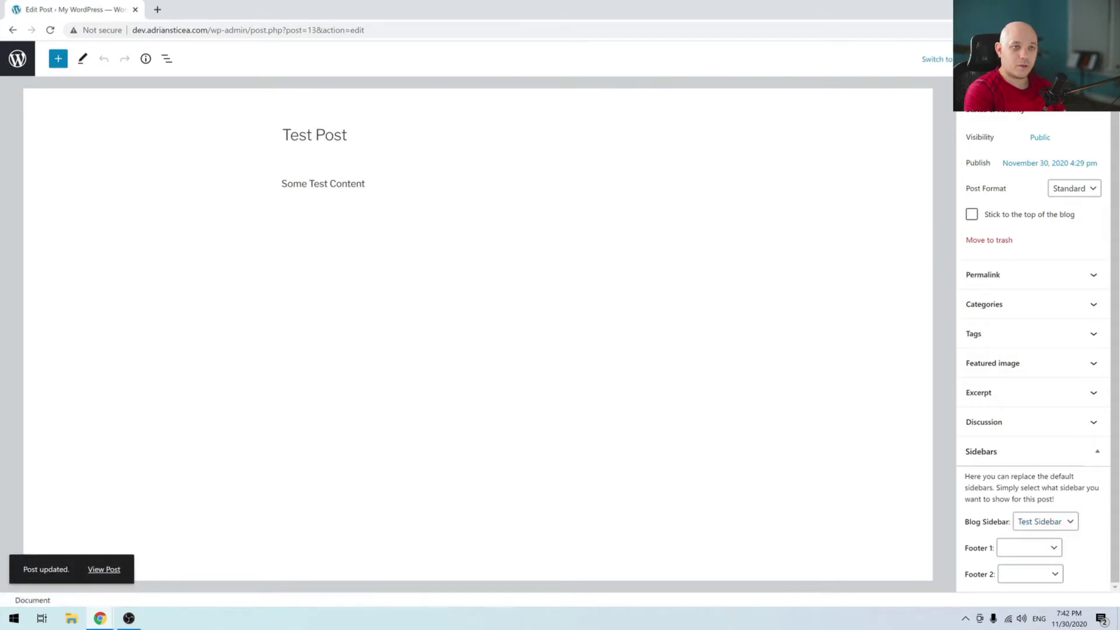
# - Preview Test Post and view the Hello world! post in separate browser tabs to compare their sidebars
pyautogui.click(985, 58)
pyautogui.click(905, 168)
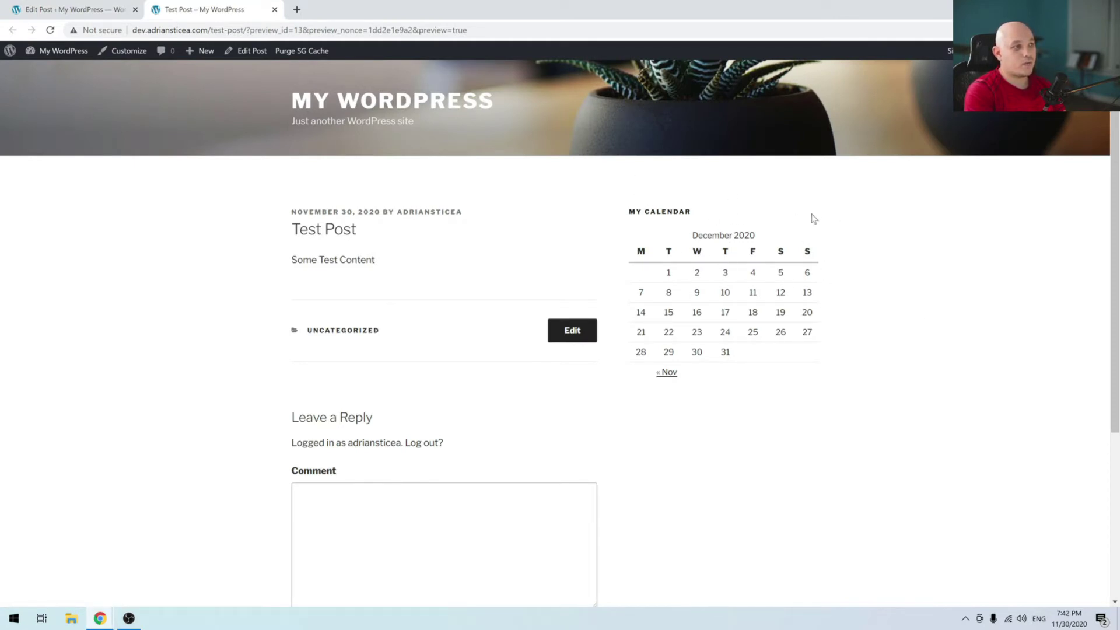
pyautogui.click(70, 9)
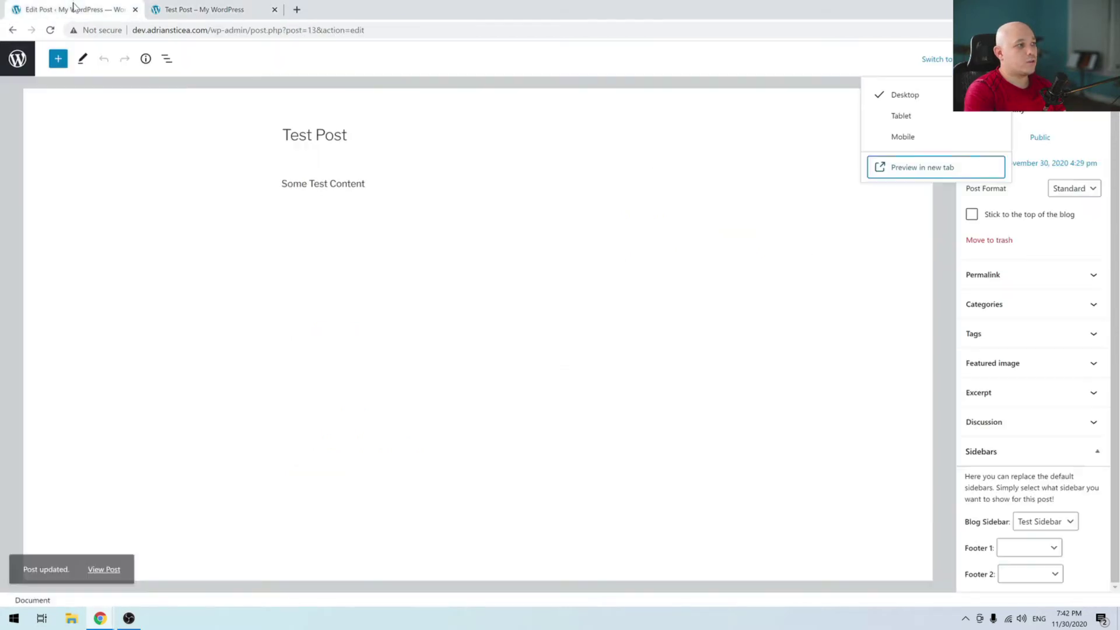
pyautogui.click(17, 59)
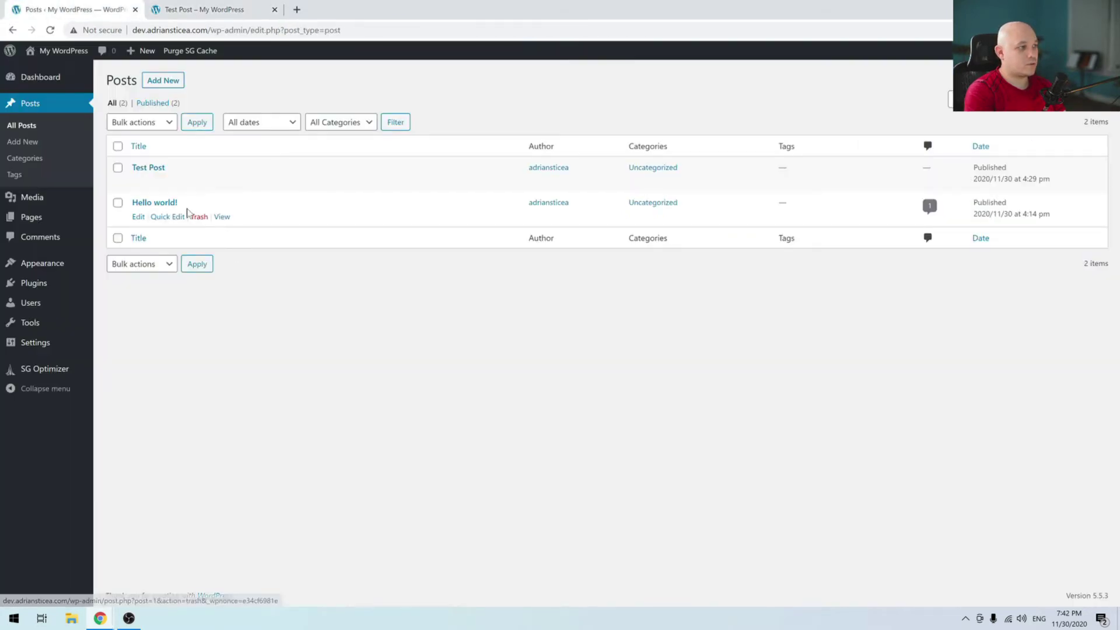
pyautogui.keyDown('ctrl'); pyautogui.click(222, 216); pyautogui.keyUp('ctrl')
pyautogui.click(336, 6)
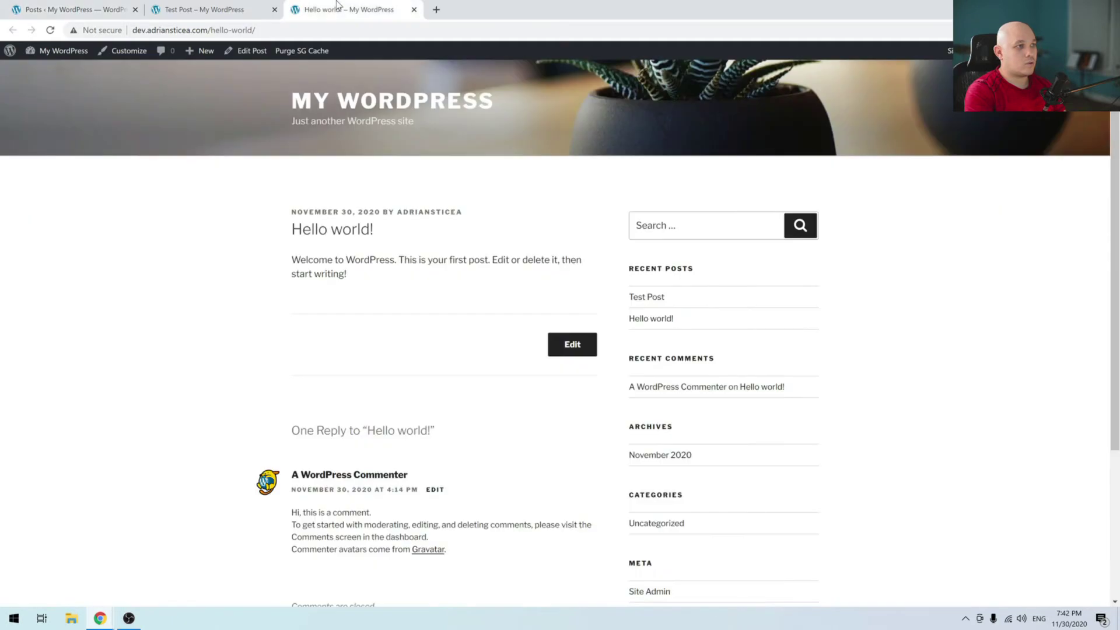
pyautogui.scroll(-2, 657, 268)
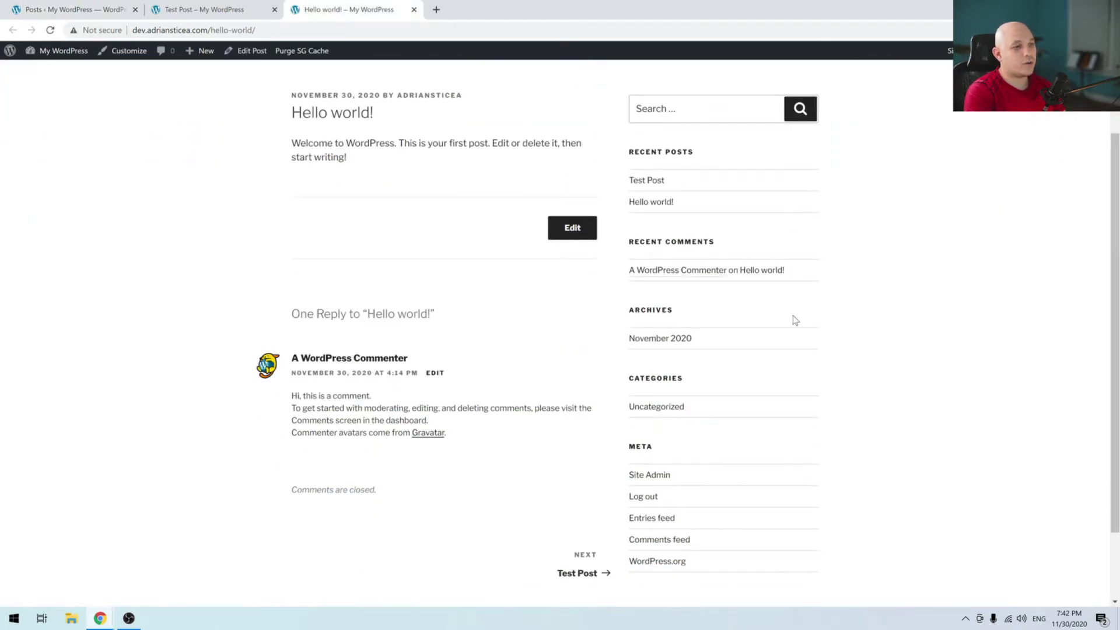
pyautogui.scroll(2, 712, 384)
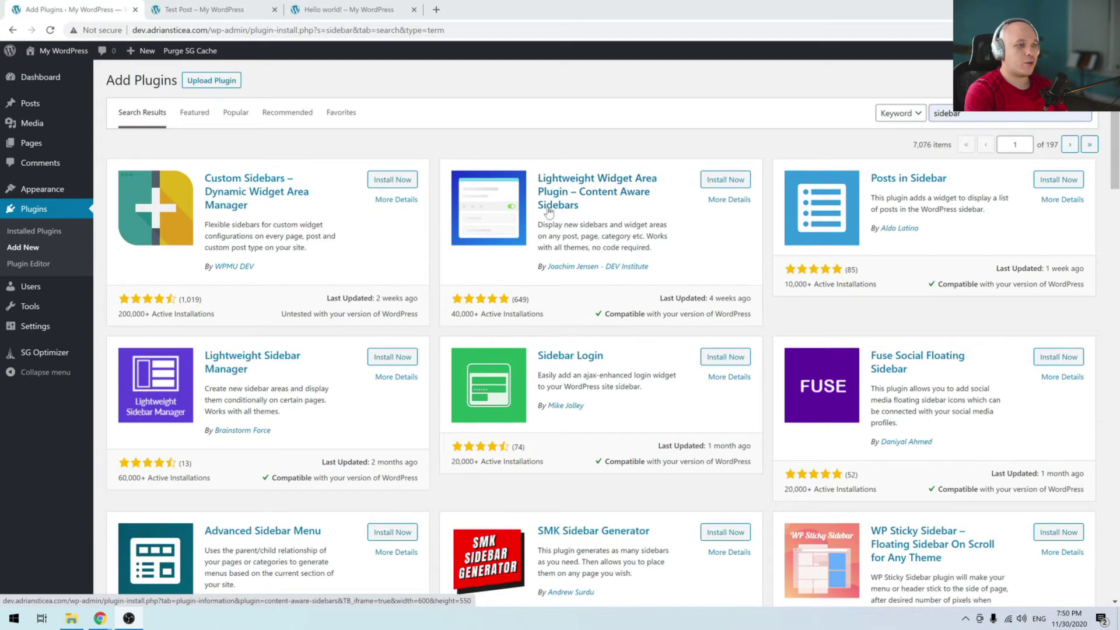
# - Install and activate Lightweight Widget Area Plugin – Content Aware Sidebars, declining to share usage data
pyautogui.click(712, 186)
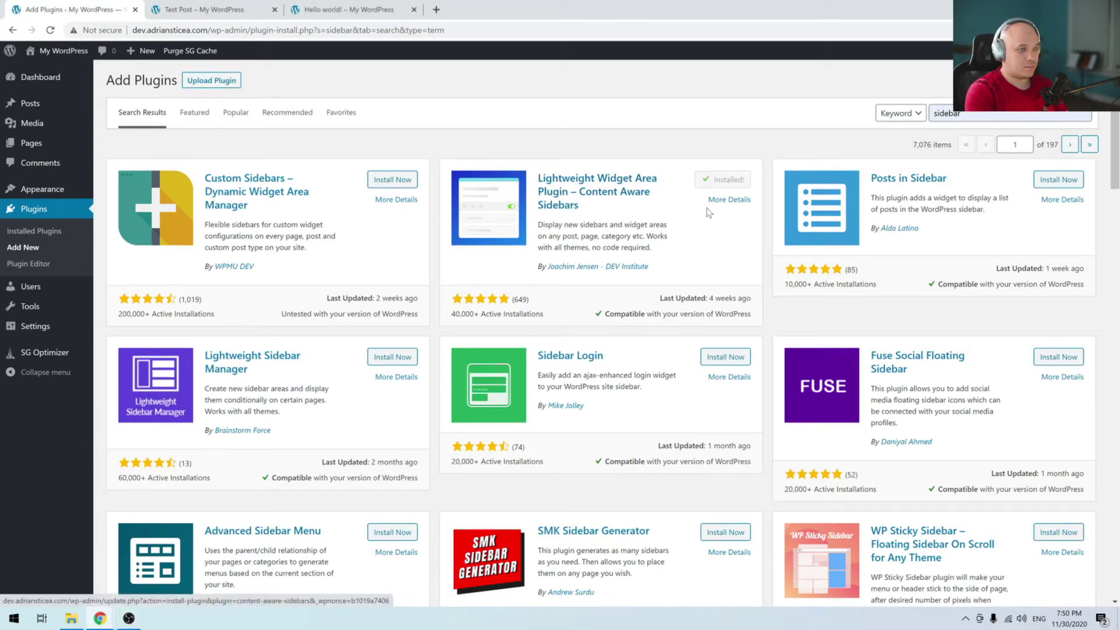
pyautogui.click(738, 184)
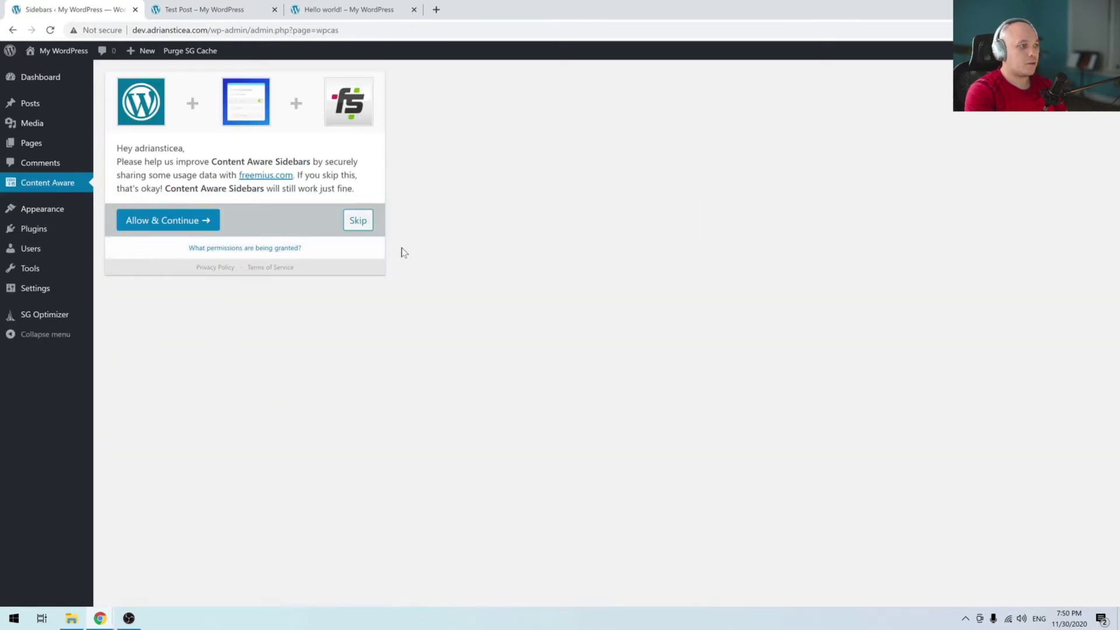
pyautogui.click(369, 222)
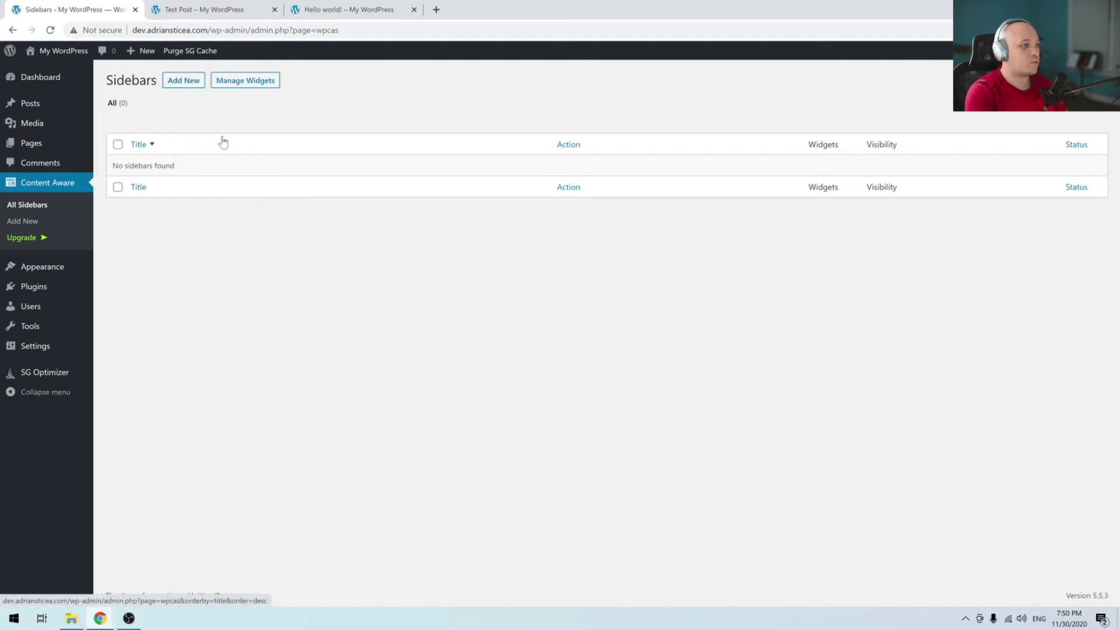
# - Start a new Content Aware sidebar without the quick tour and add a Posts / Blog condition group
pyautogui.click(174, 85)
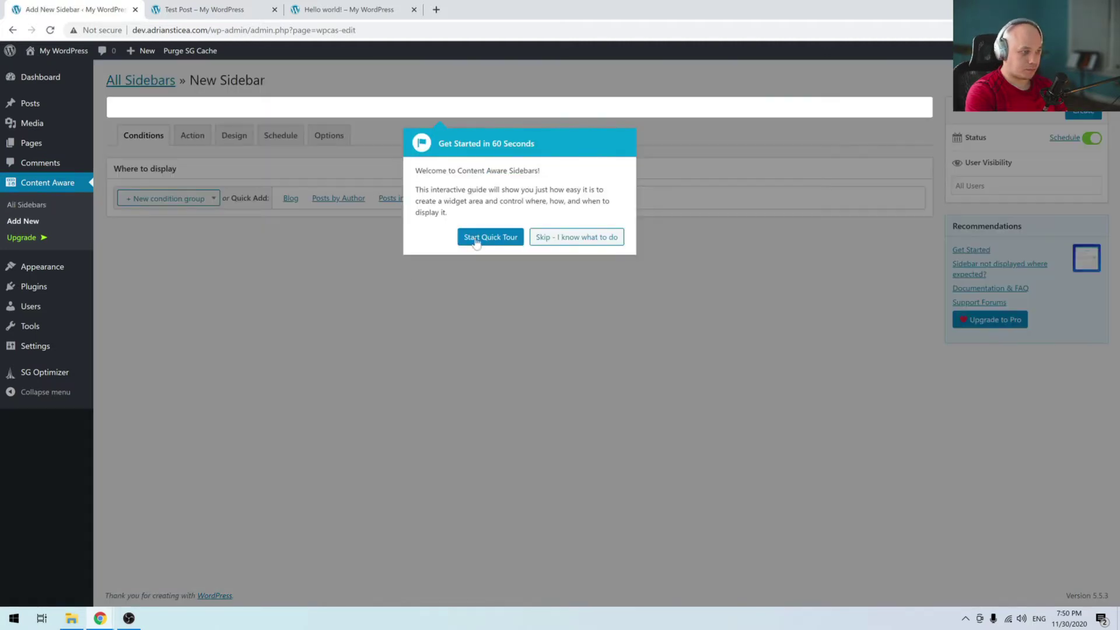
pyautogui.click(567, 240)
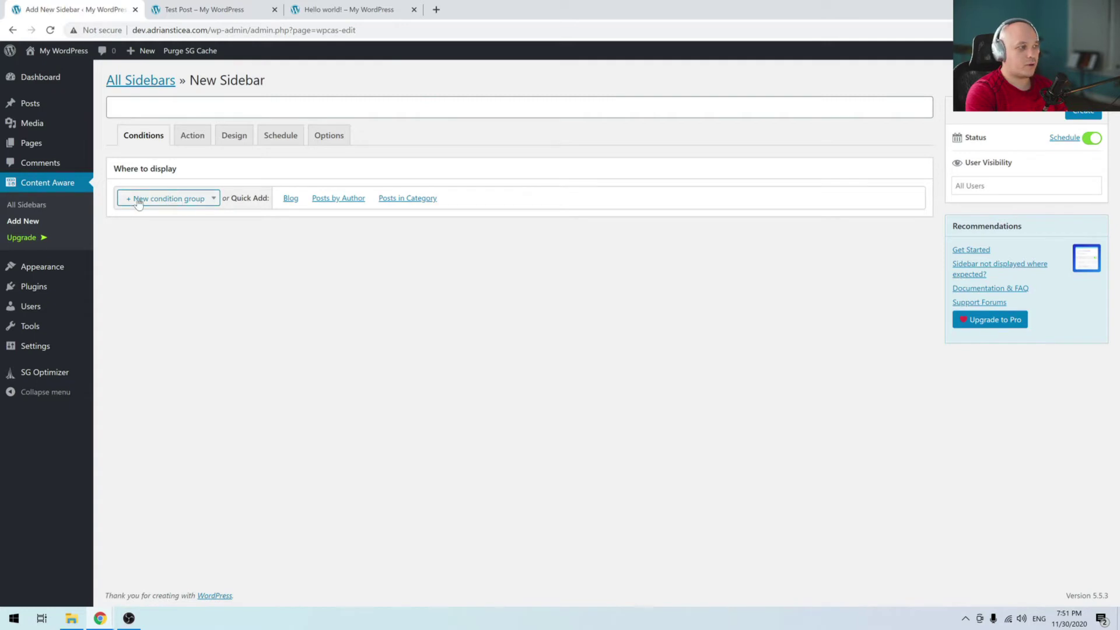
pyautogui.click(201, 200)
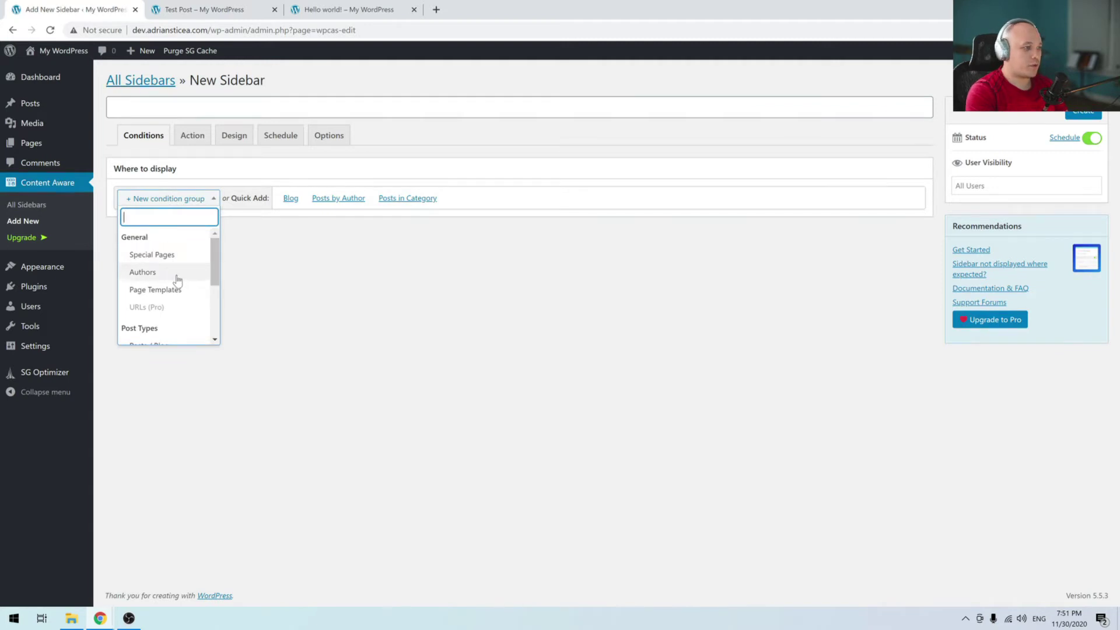
pyautogui.scroll(-1, 186, 260)
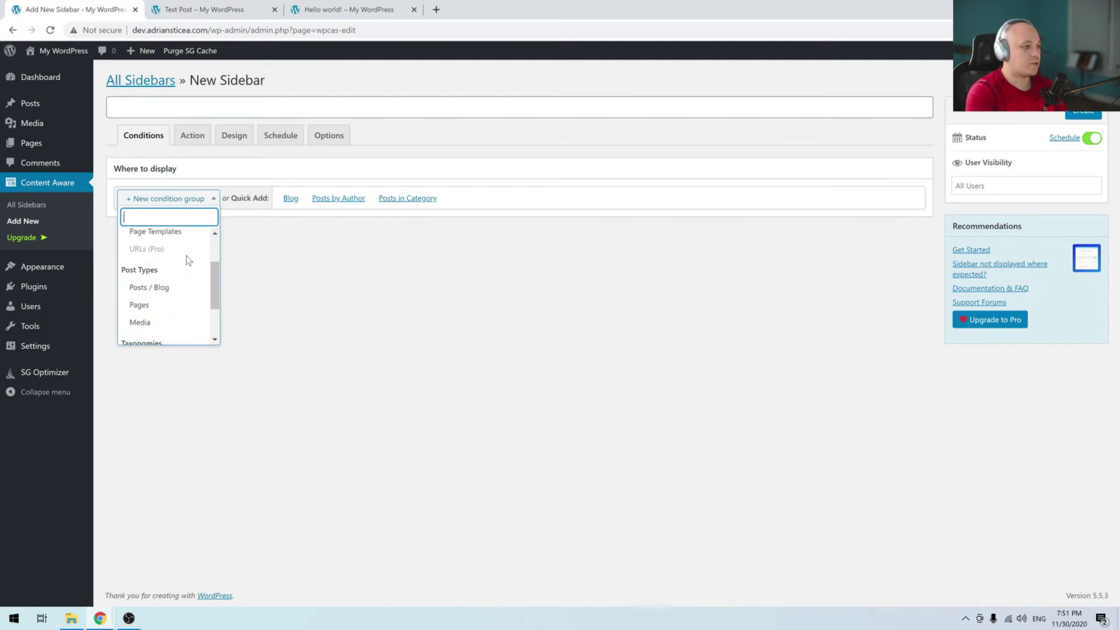
pyautogui.scroll(-1, 175, 256)
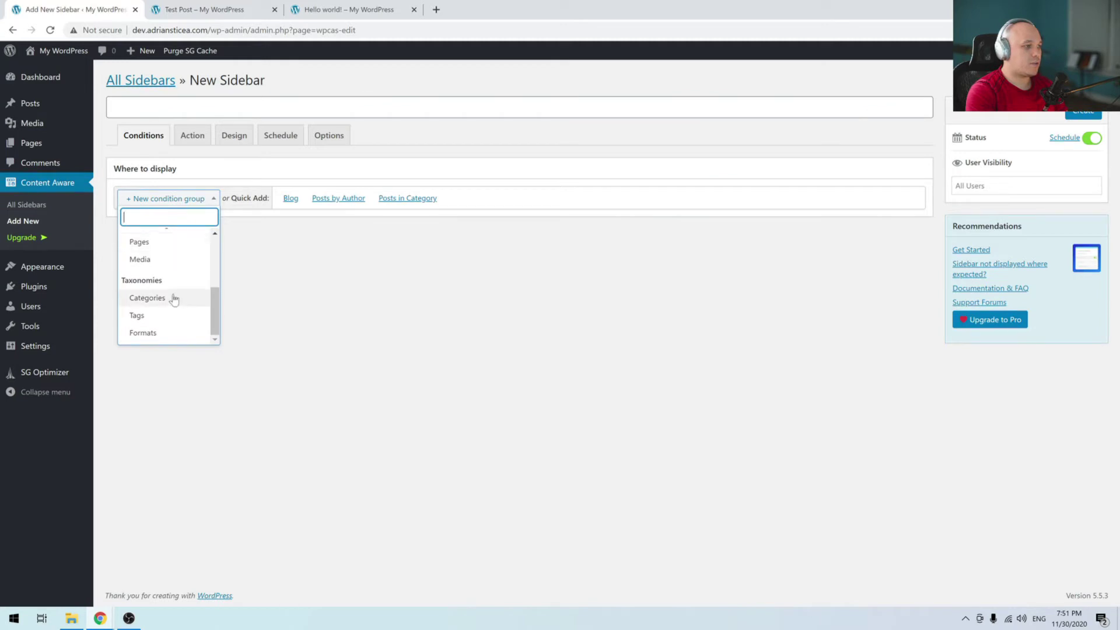
pyautogui.scroll(2, 174, 301)
pyautogui.scroll(-1, 187, 300)
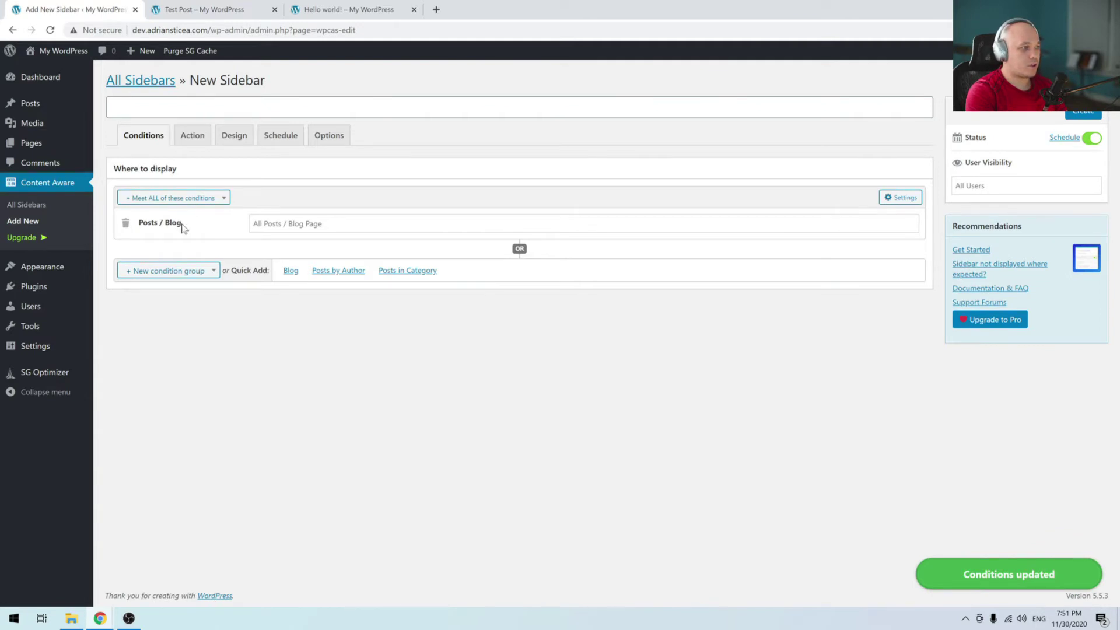
# - Try the Shortcode action for the new sidebar, and set the action back to Replace
pyautogui.click(196, 140)
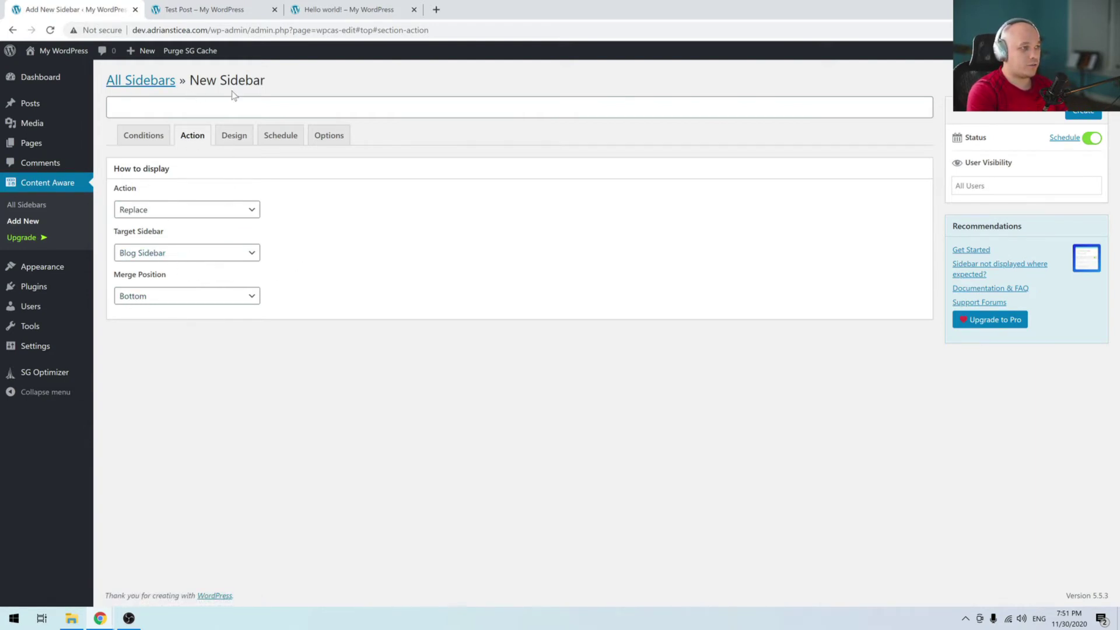
pyautogui.click(208, 212)
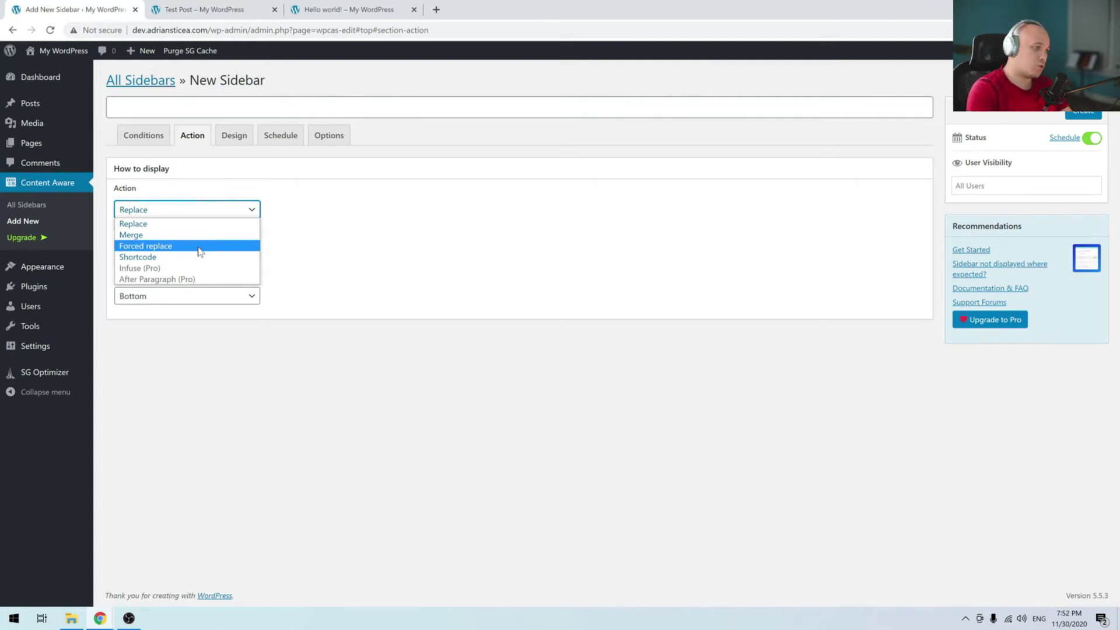
pyautogui.click(169, 256)
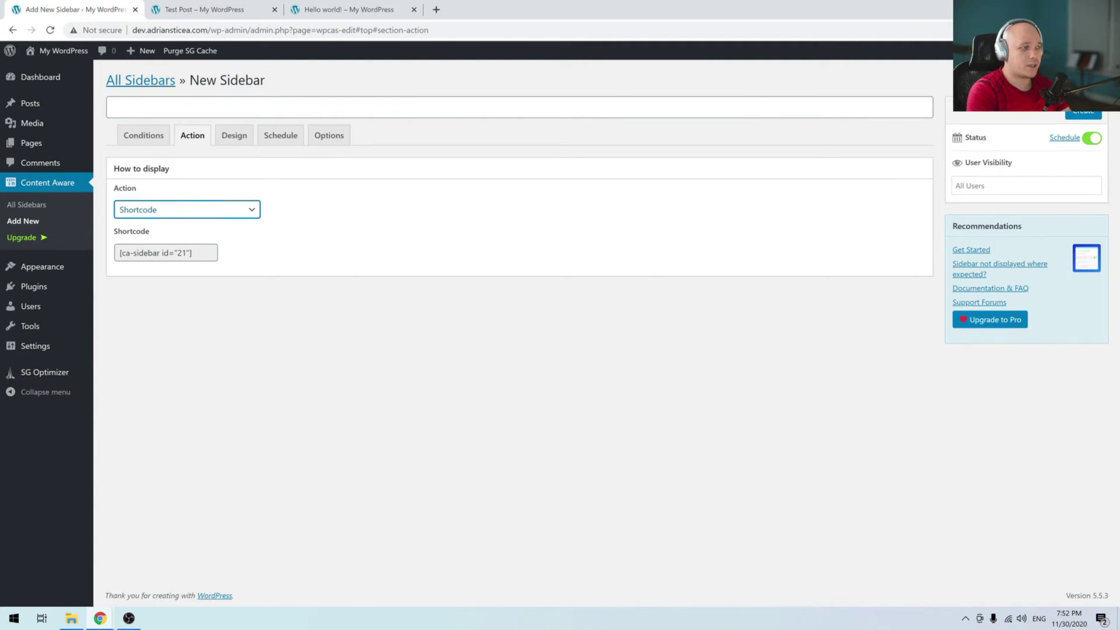
pyautogui.click(169, 214)
pyautogui.click(175, 227)
pyautogui.tripleClick(155, 231)
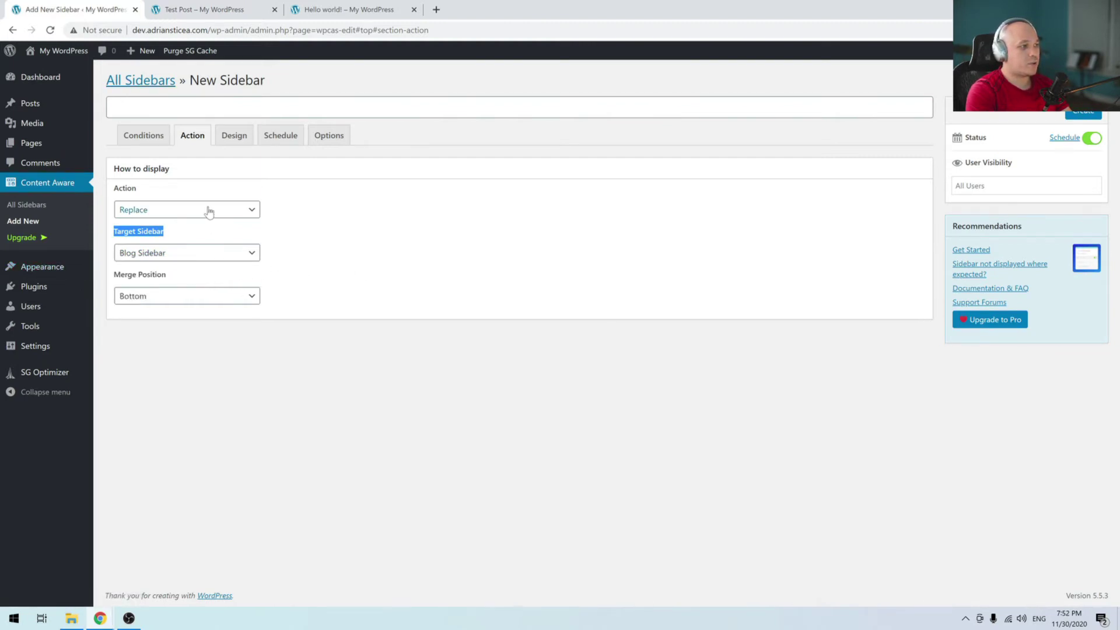
# - Try the Merge action and check its merge position choices, and return the sidebar's action to Replace
pyautogui.click(245, 214)
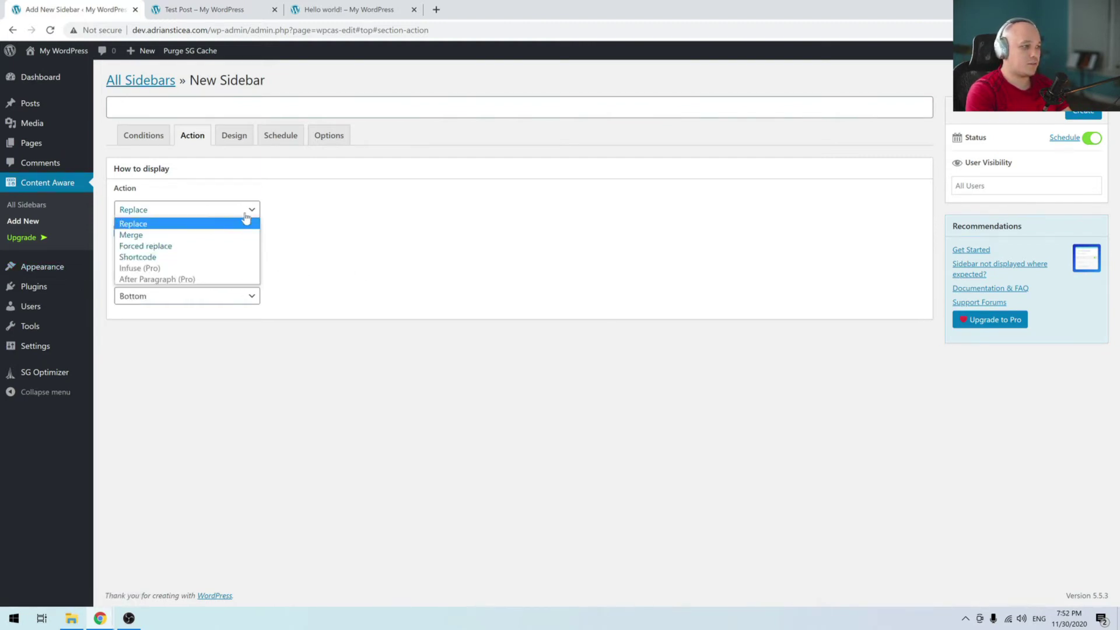
pyautogui.doubleClick(204, 235)
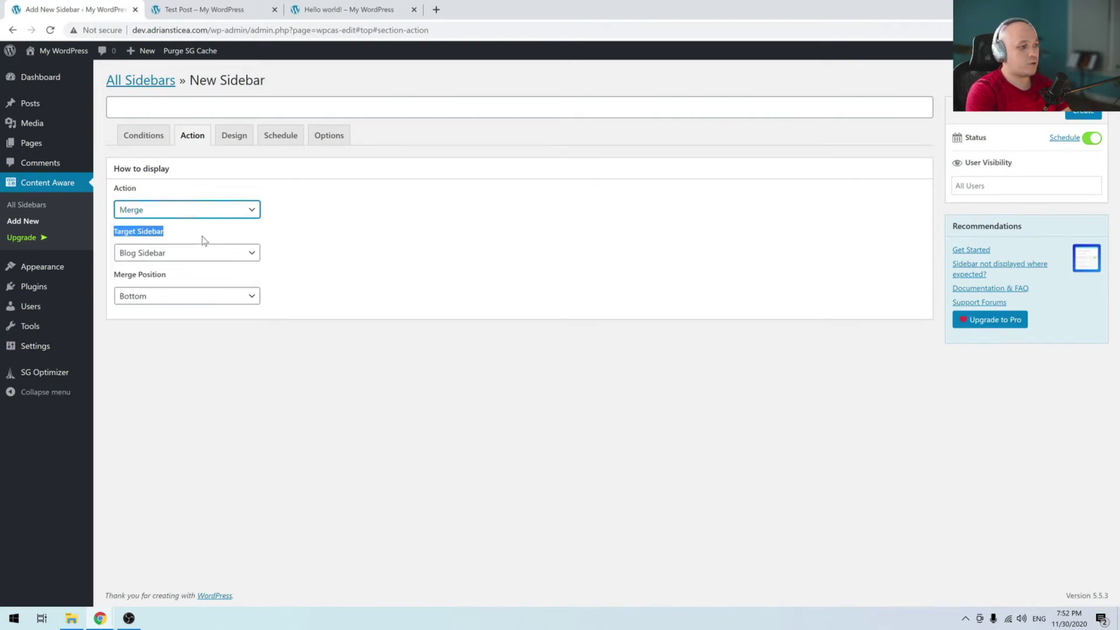
pyautogui.click(231, 297)
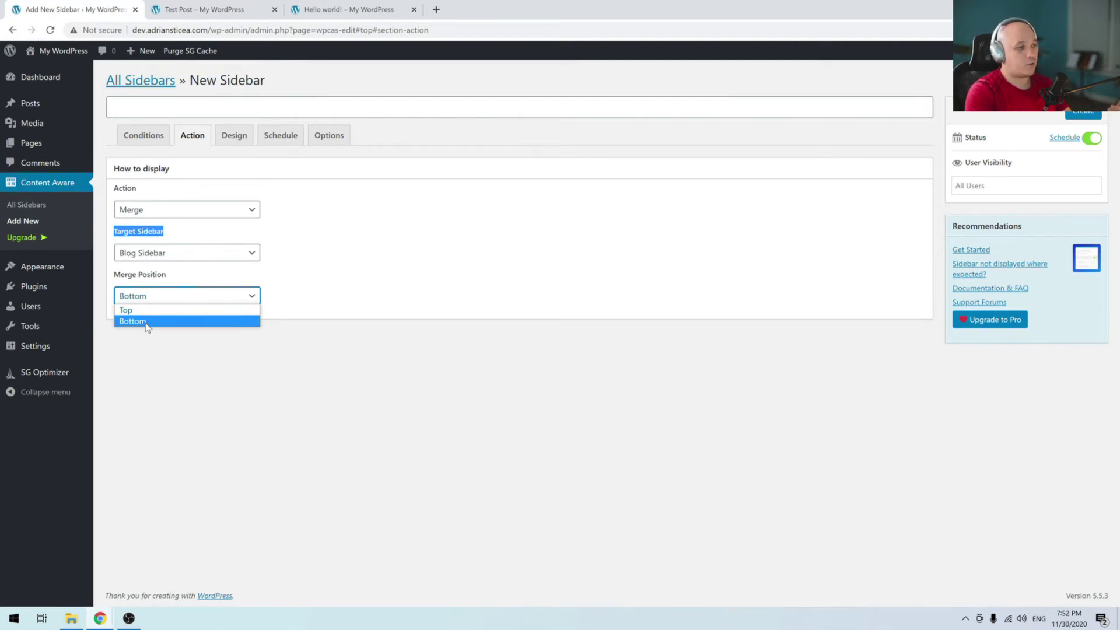
pyautogui.click(158, 210)
pyautogui.click(157, 221)
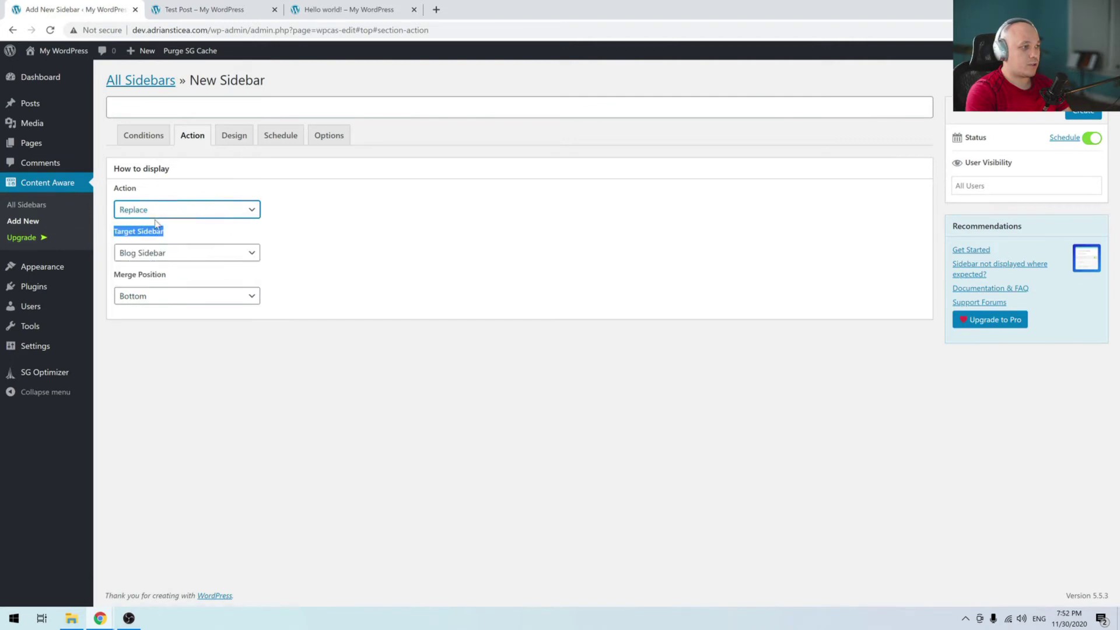
pyautogui.click(286, 212)
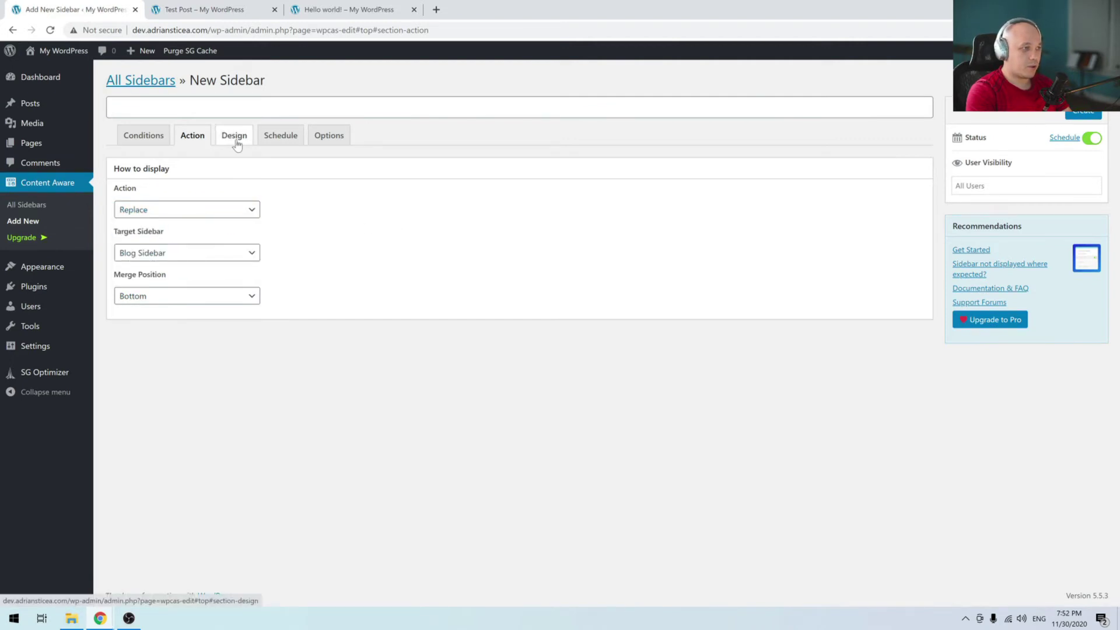
# - Examine the new sidebar's style overrides and its activation schedule options
pyautogui.click(235, 136)
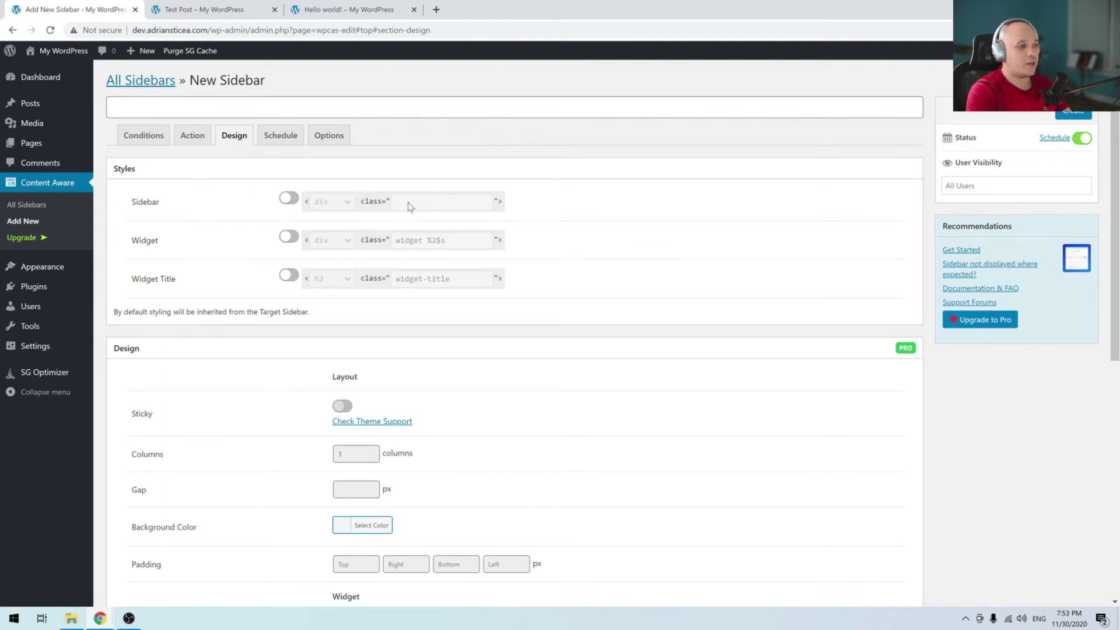
pyautogui.click(289, 201)
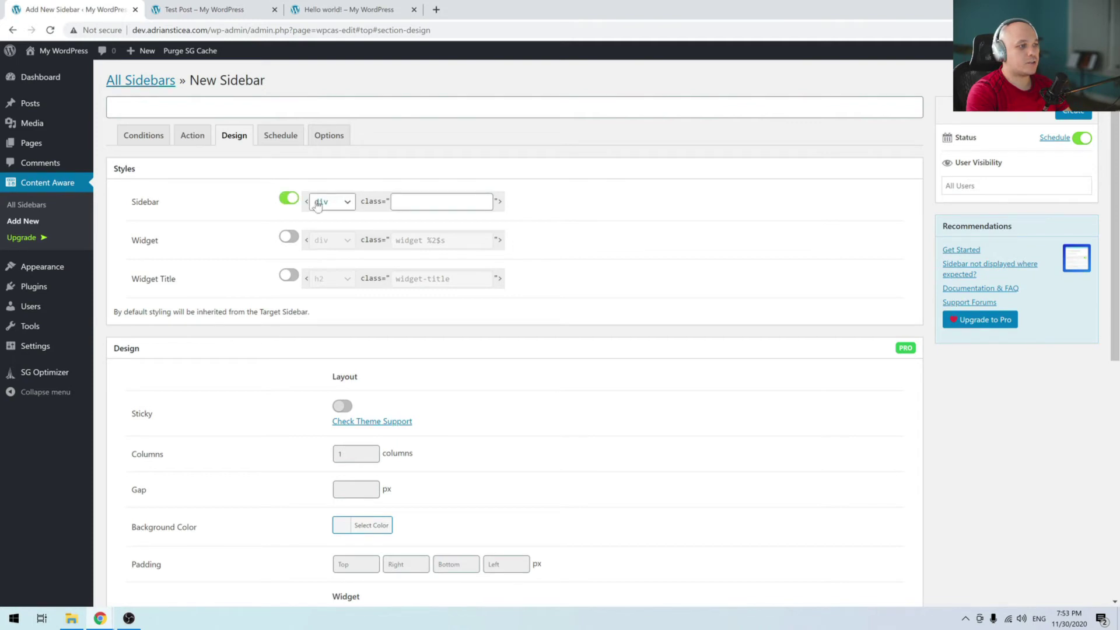
pyautogui.click(294, 201)
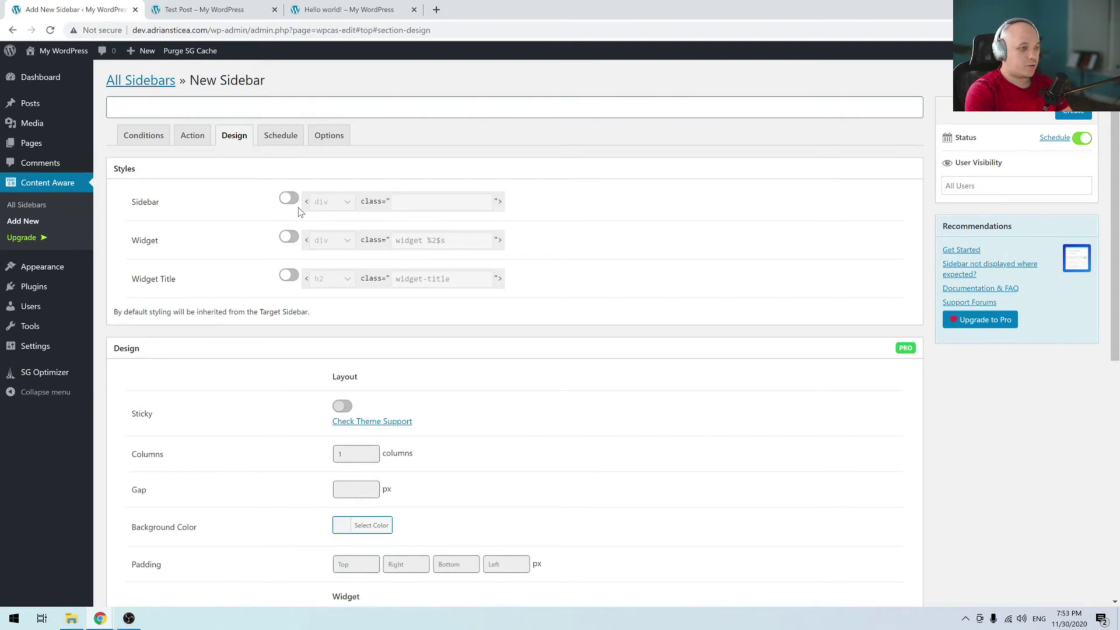
pyautogui.click(280, 136)
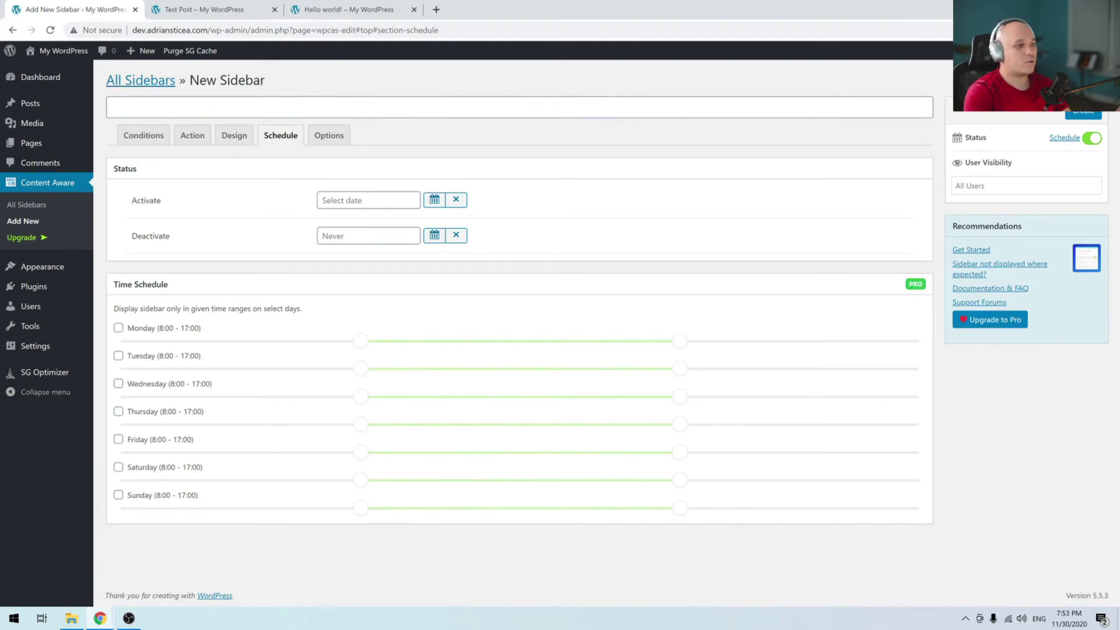
# - Name the new sidebar My Sidebar and create it with the Posts / Blog condition
pyautogui.click(143, 135)
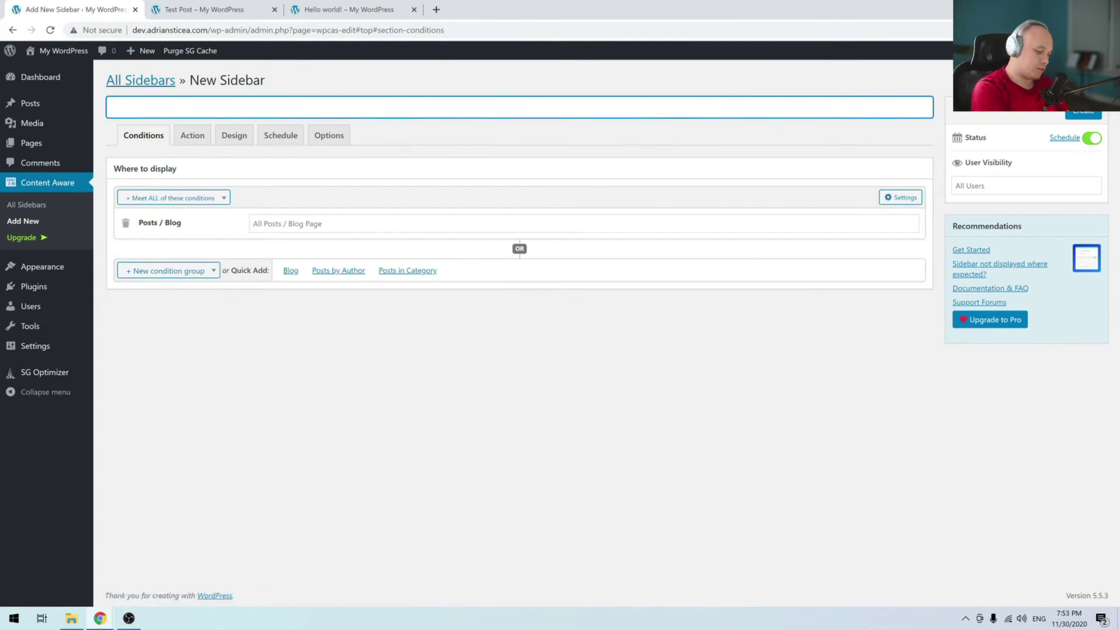
pyautogui.write('M')
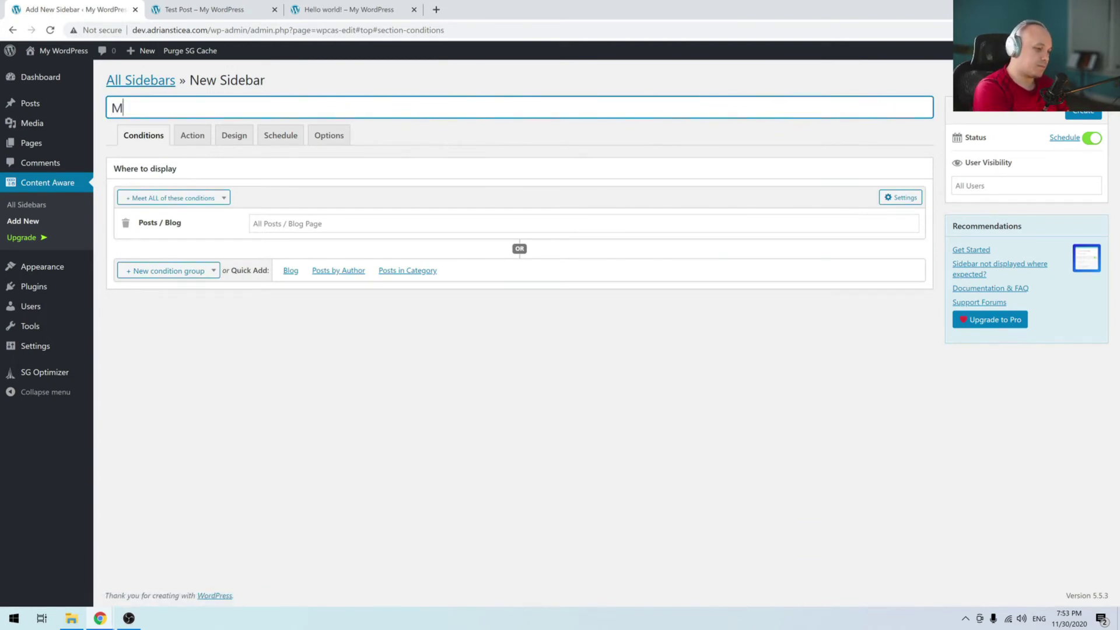
pyautogui.write('y Sidebar')
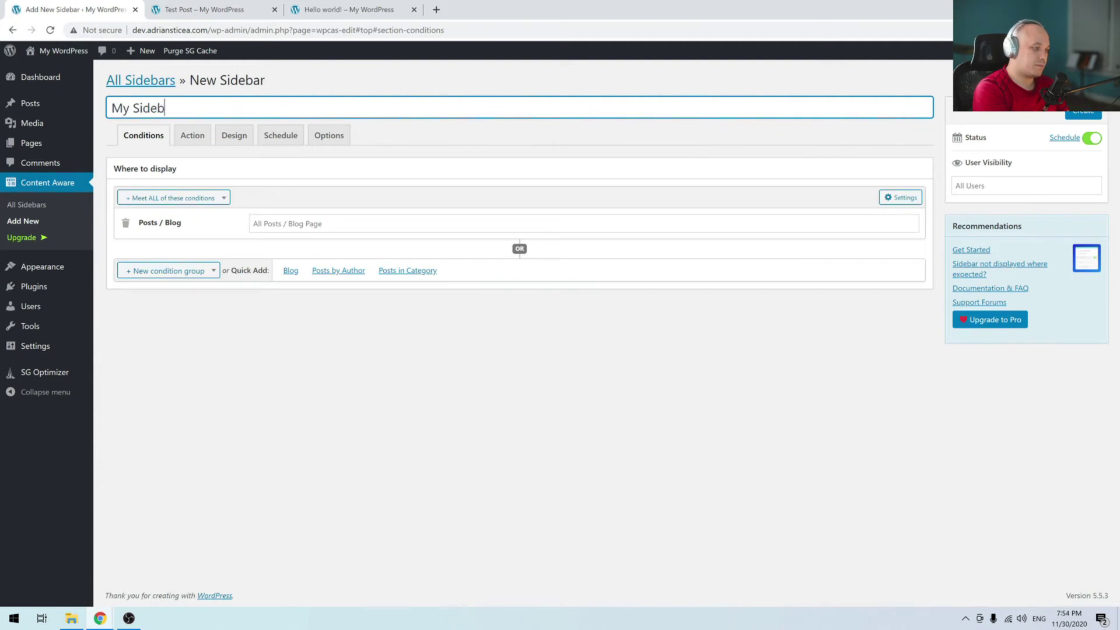
pyautogui.click(1075, 114)
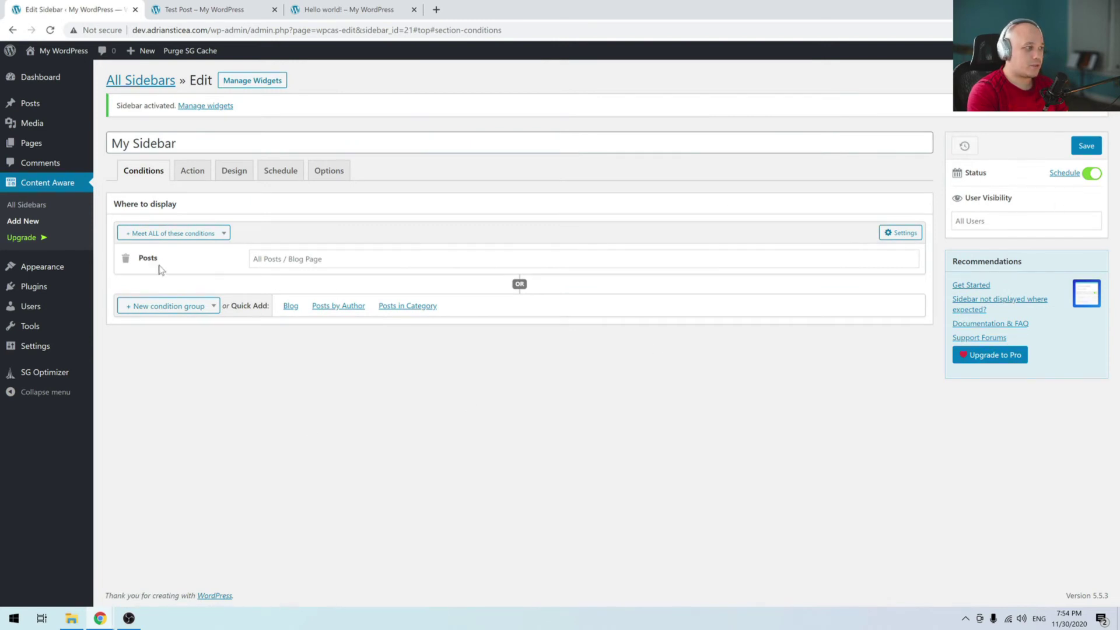
# - Add a Calendar widget titled My Calendar to My Sidebar and save the widget
pyautogui.moveTo(20, 268)
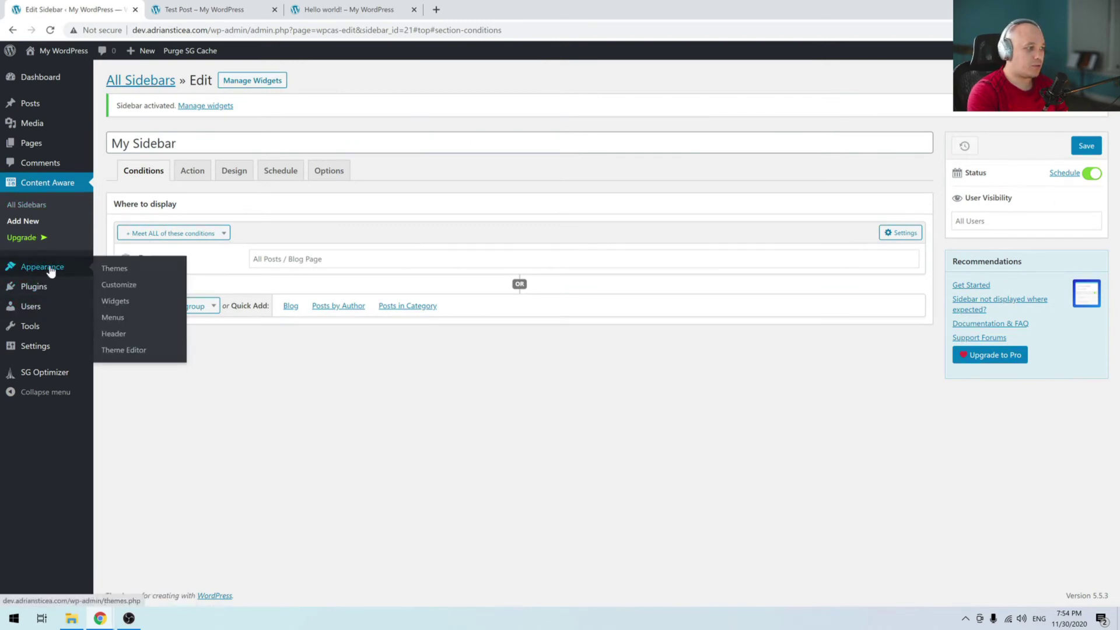
pyautogui.click(117, 303)
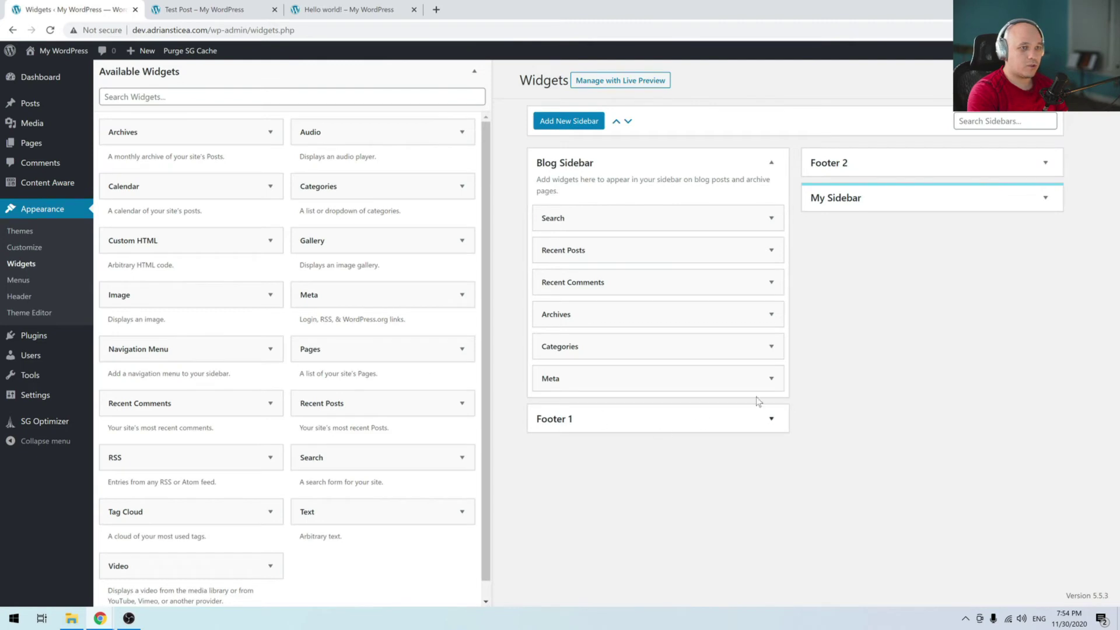
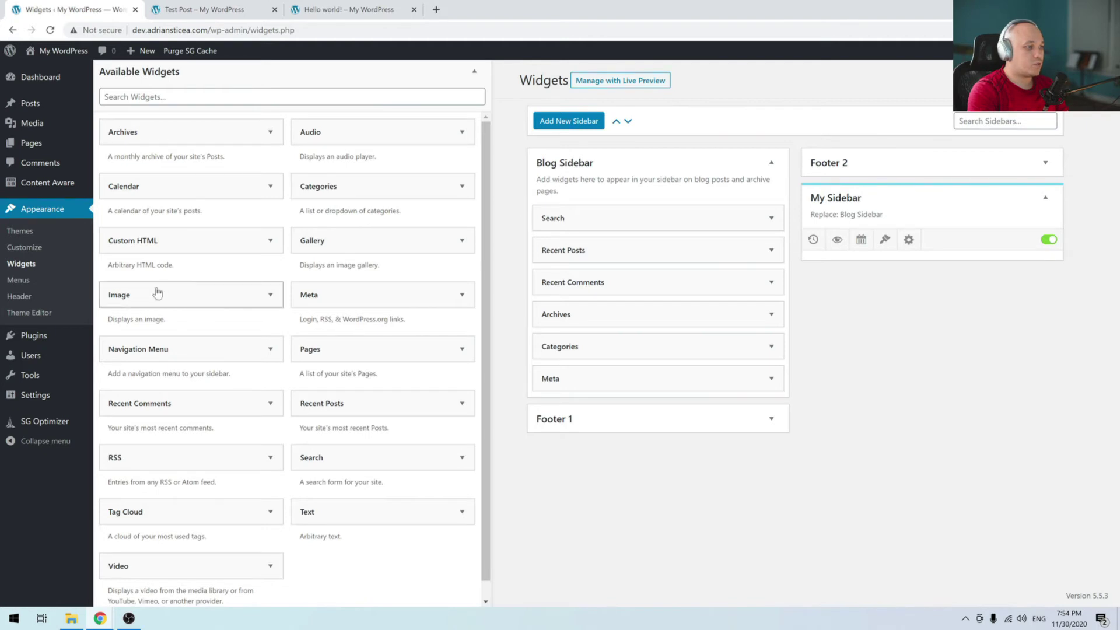
pyautogui.moveTo(194, 198); pyautogui.dragTo(929, 275)
pyautogui.click(932, 312)
pyautogui.write('My Calendar')
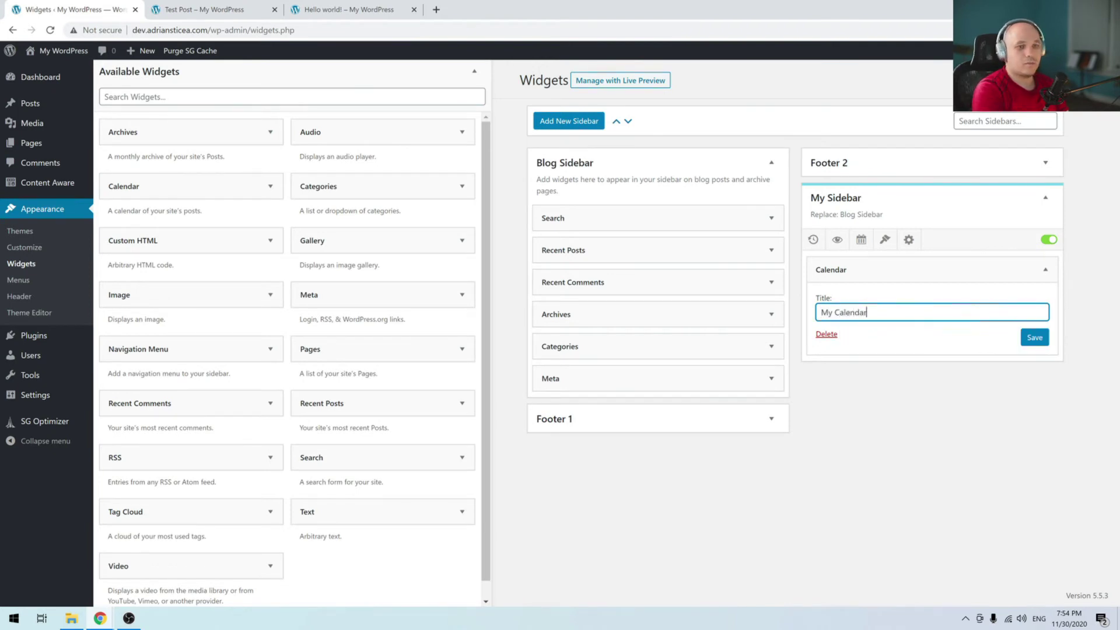
pyautogui.click(1034, 337)
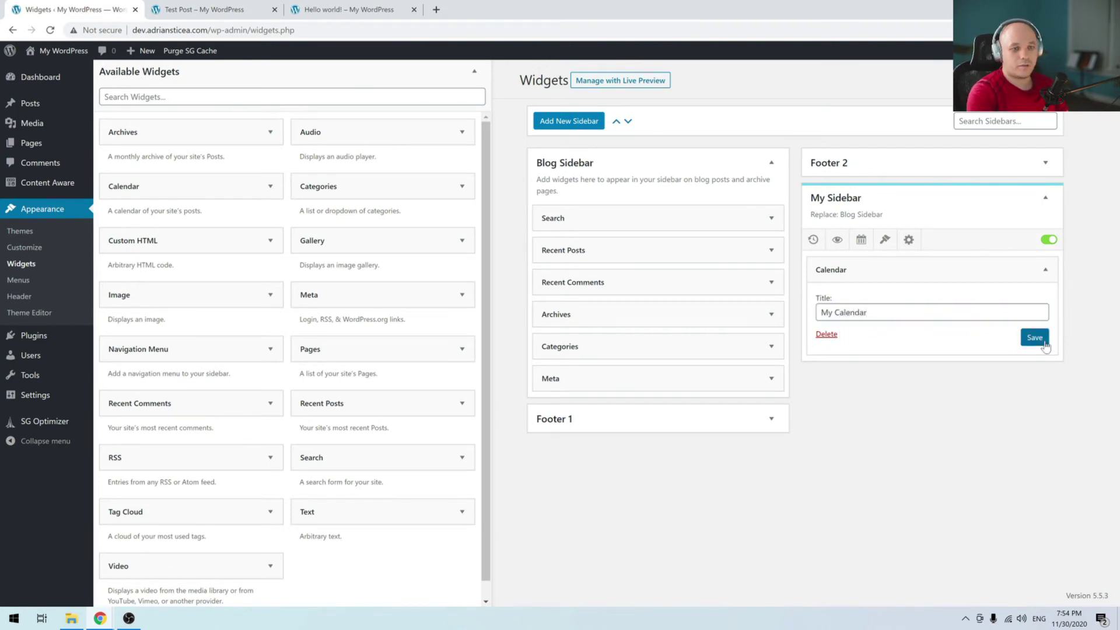
# - Reload Test Post and the Hello world! post in their browser tabs and compare their sidebars
pyautogui.click(219, 11)
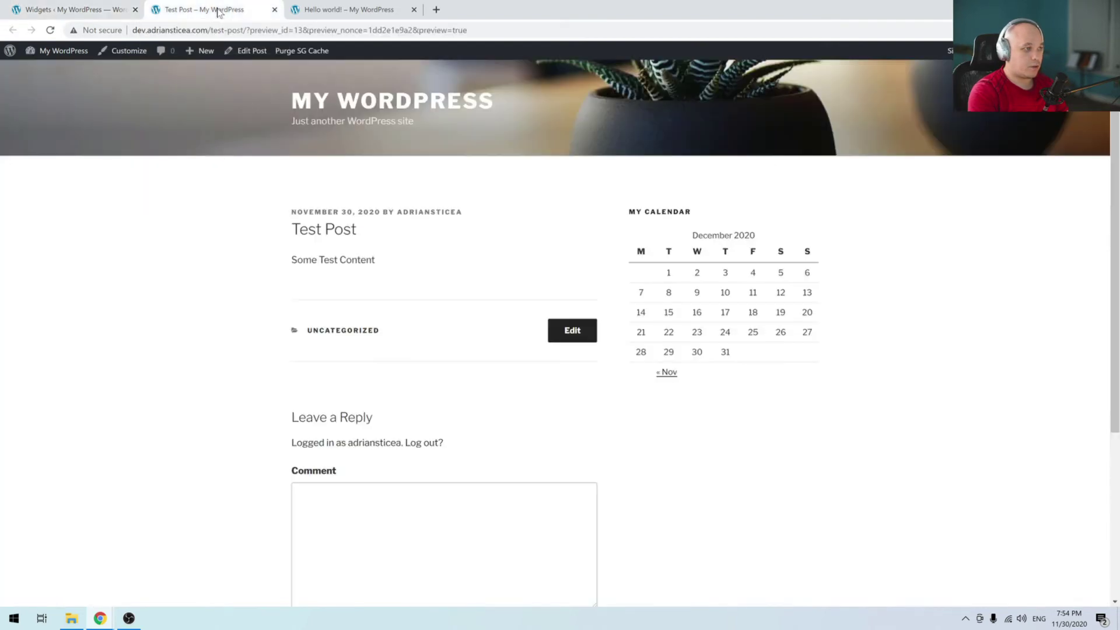
pyautogui.click(51, 30)
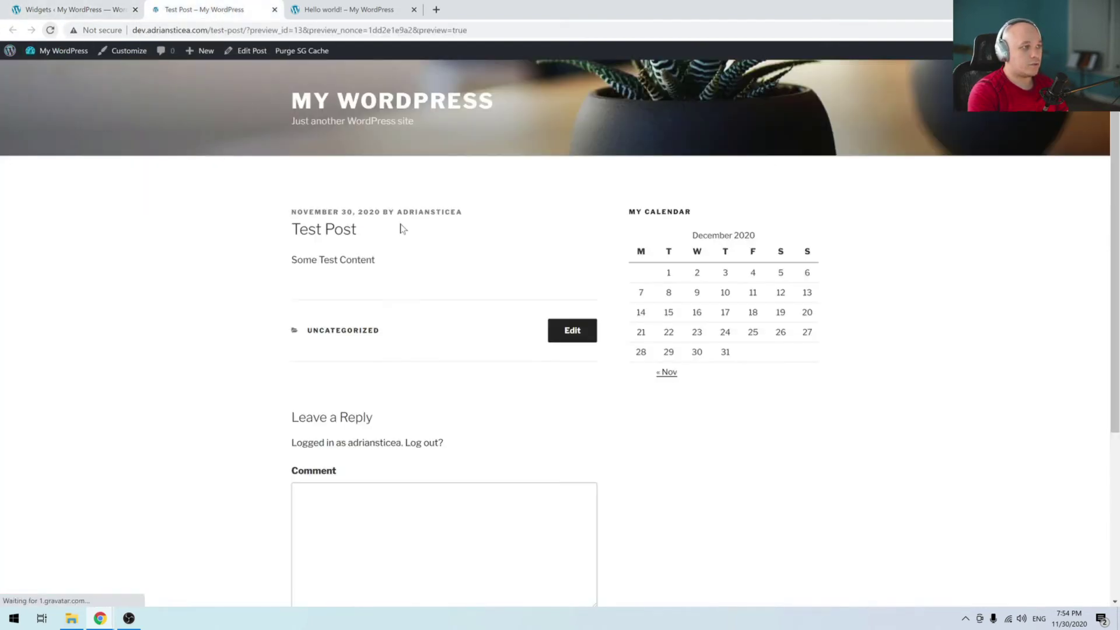
pyautogui.click(350, 10)
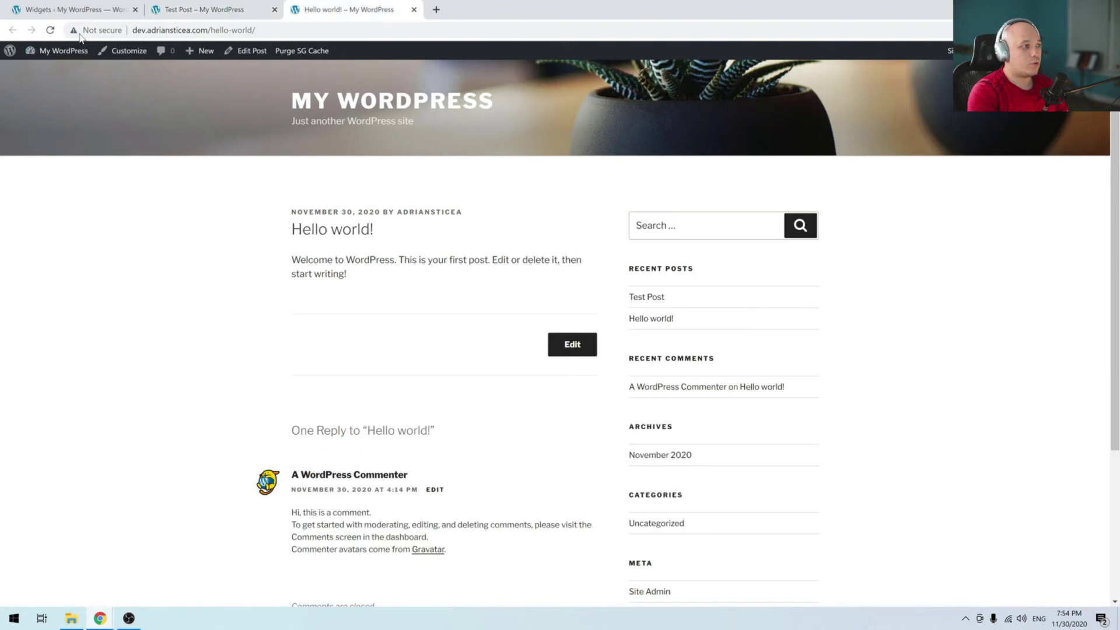
pyautogui.click(51, 31)
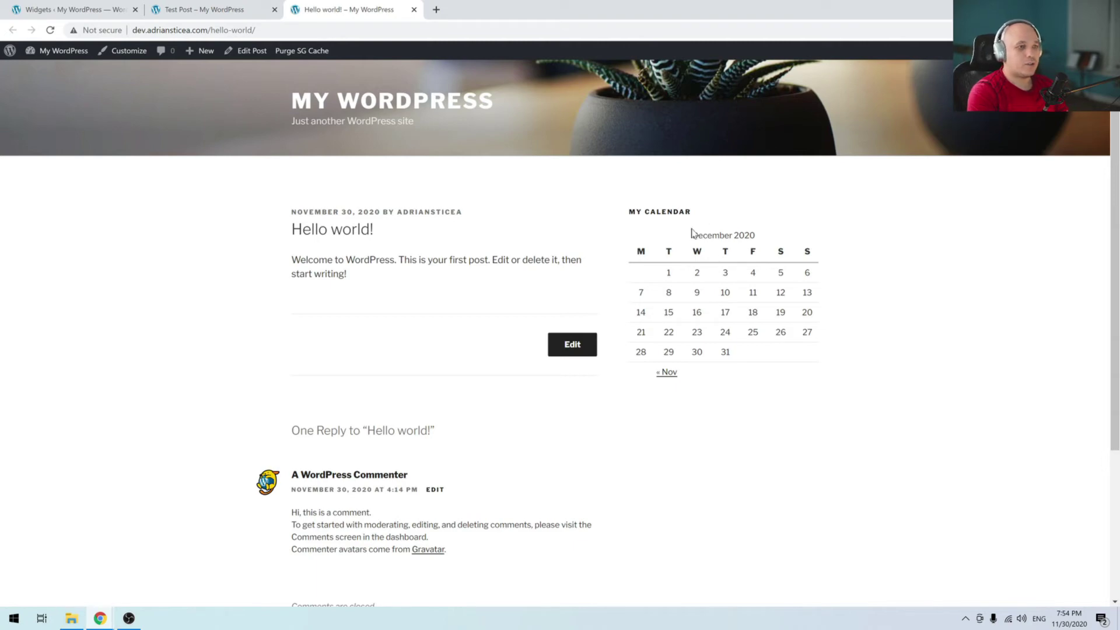
pyautogui.click(204, 10)
pyautogui.click(326, 10)
pyautogui.click(173, 10)
# - Restrict My Sidebar's Posts condition to the Hello world! post and save the sidebar
pyautogui.click(92, 9)
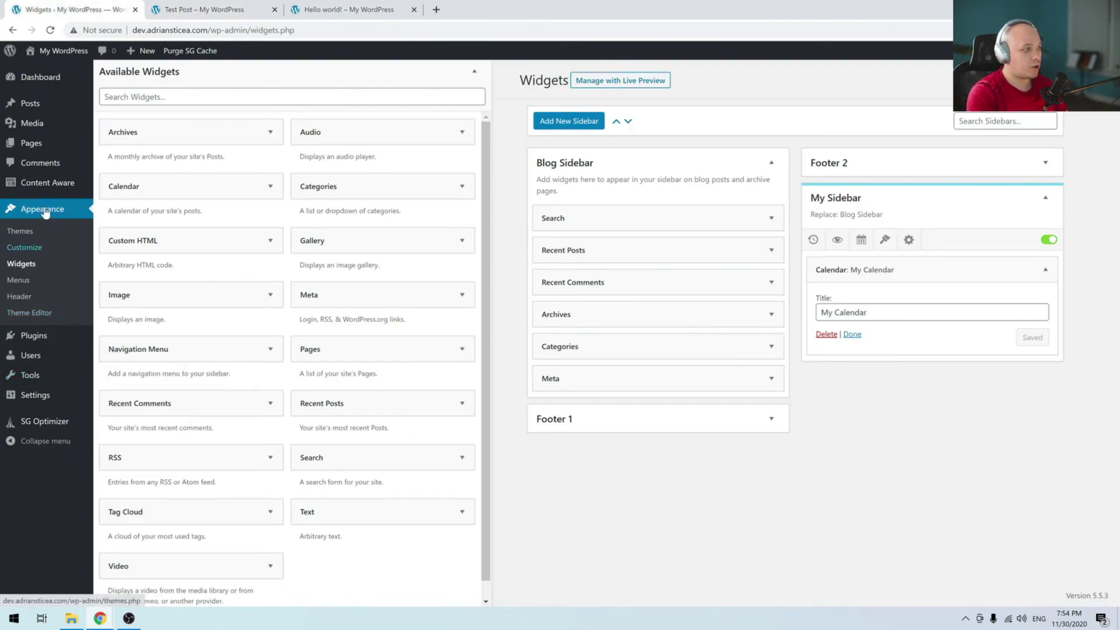
pyautogui.moveTo(33, 185)
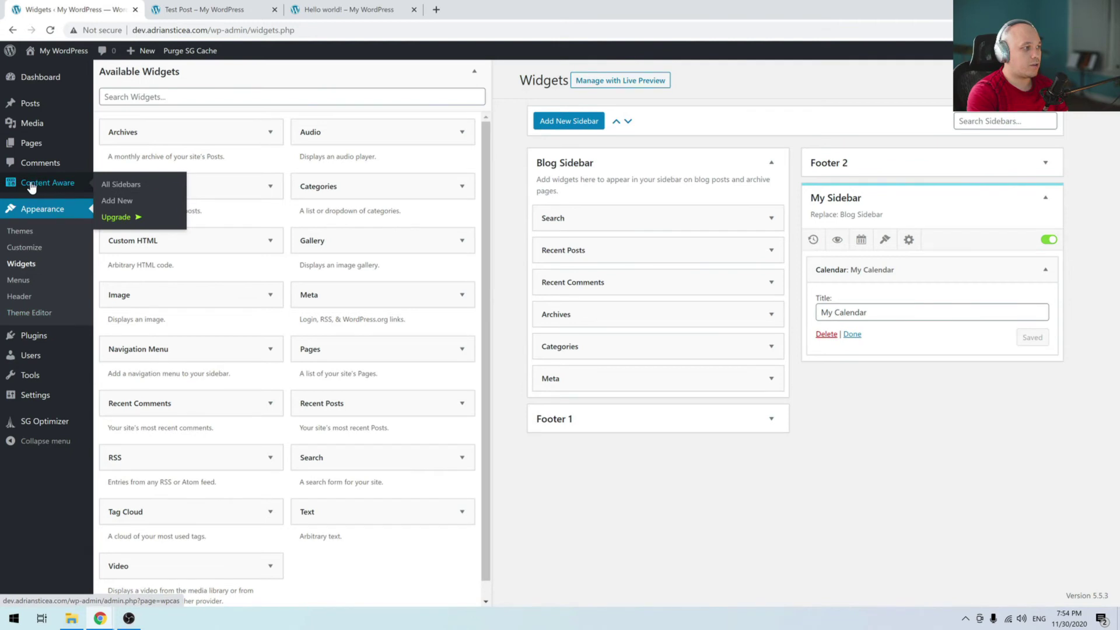
pyautogui.click(137, 186)
pyautogui.click(156, 169)
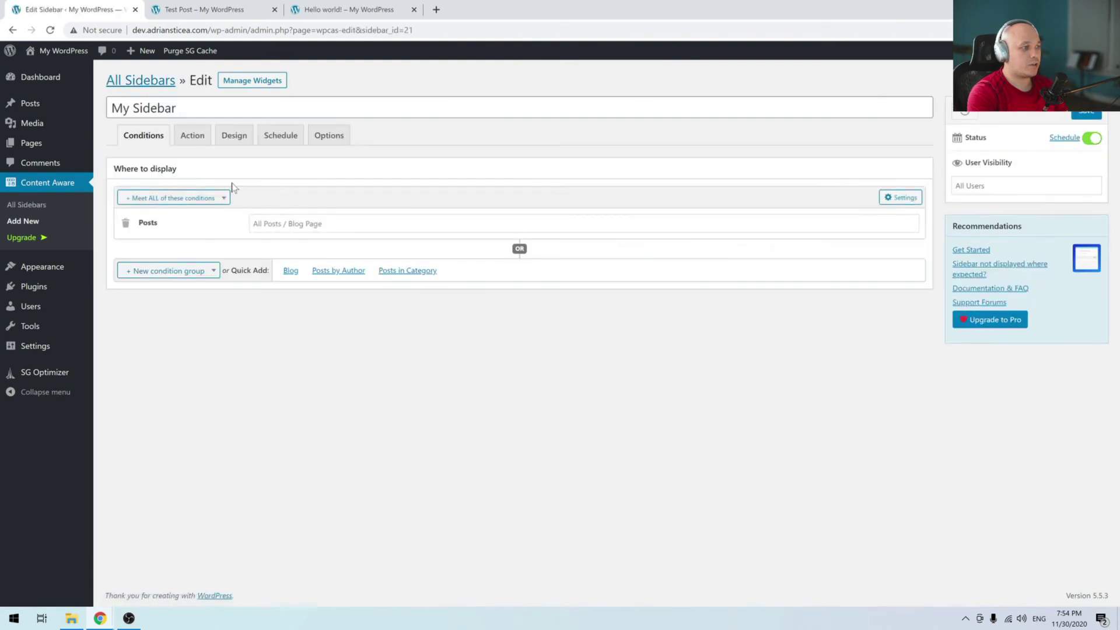
pyautogui.click(286, 224)
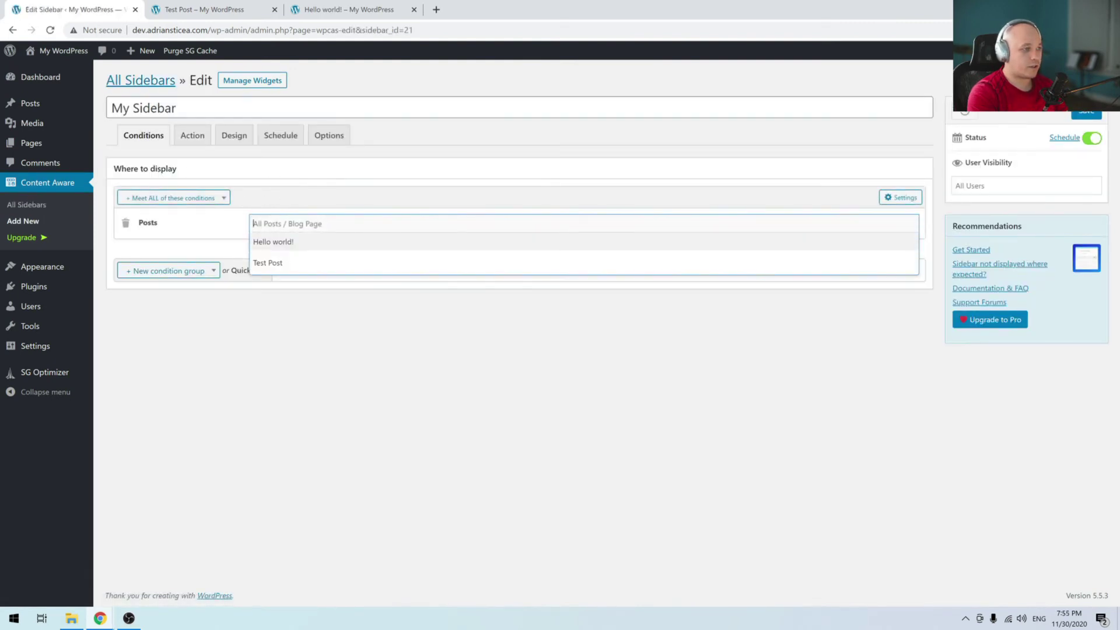
pyautogui.click(294, 241)
pyautogui.click(1083, 115)
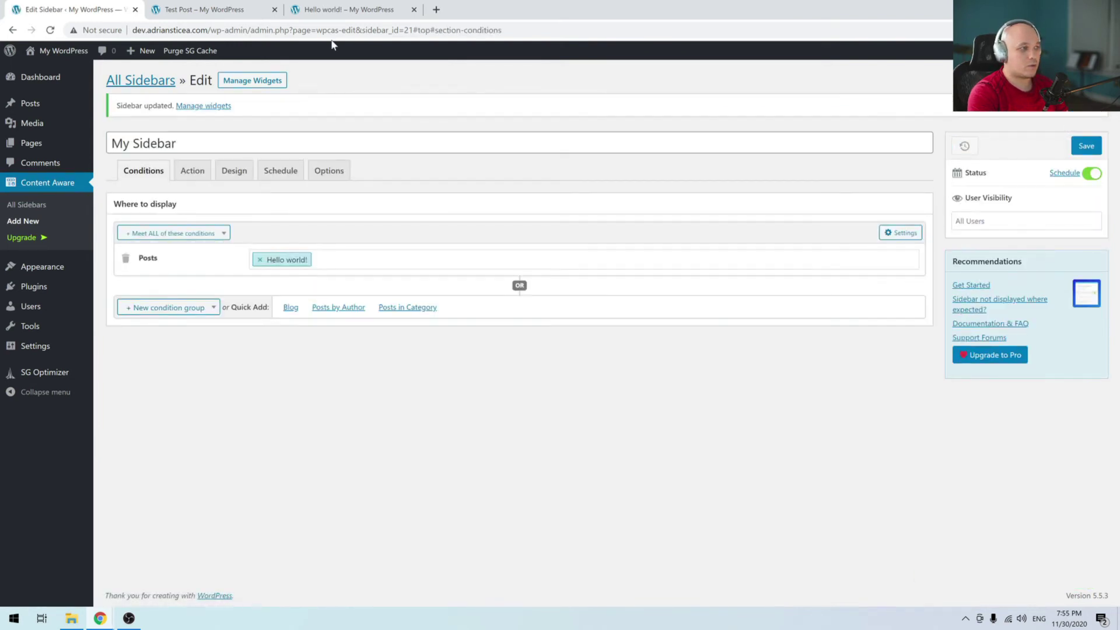
# - Reload Test Post and the Hello world! post to check which sidebar each shows under the restricted Posts condition
pyautogui.click(176, 11)
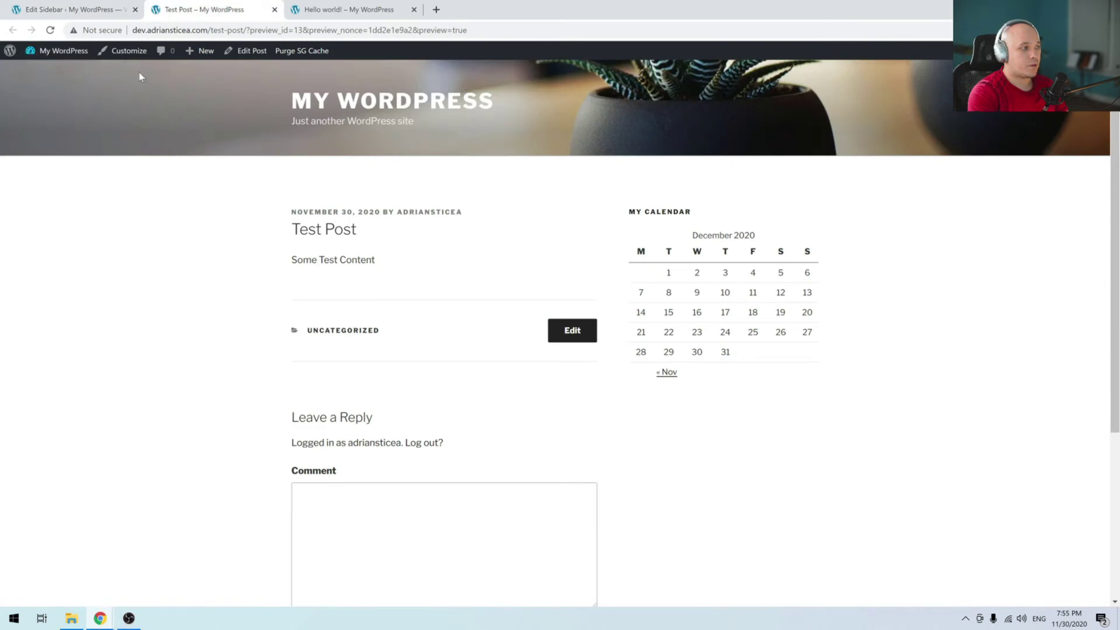
pyautogui.click(85, 10)
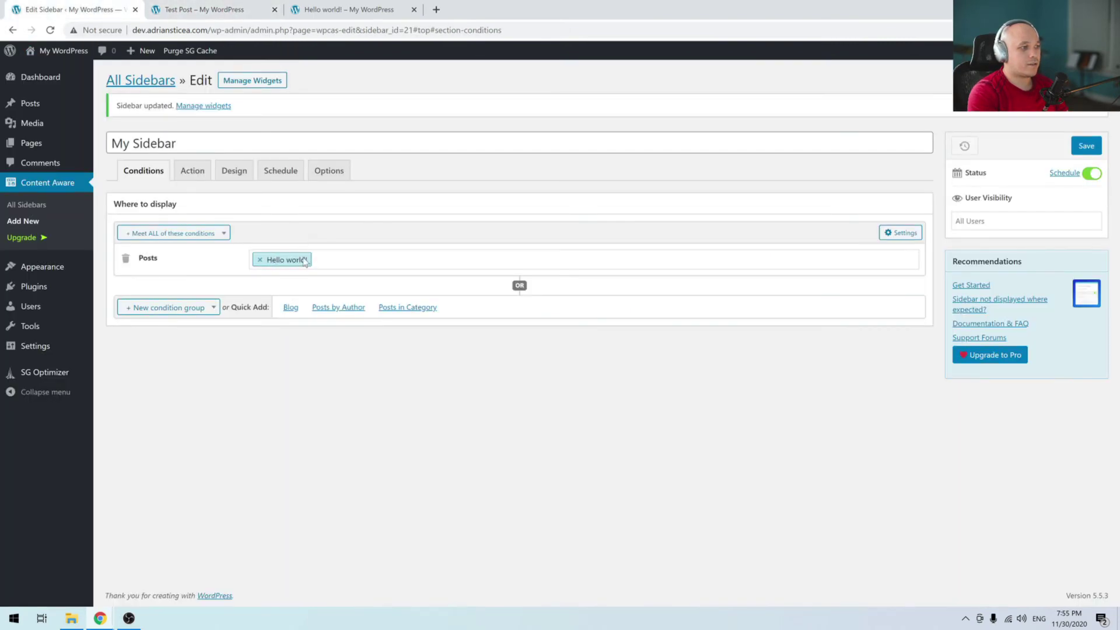
pyautogui.click(349, 10)
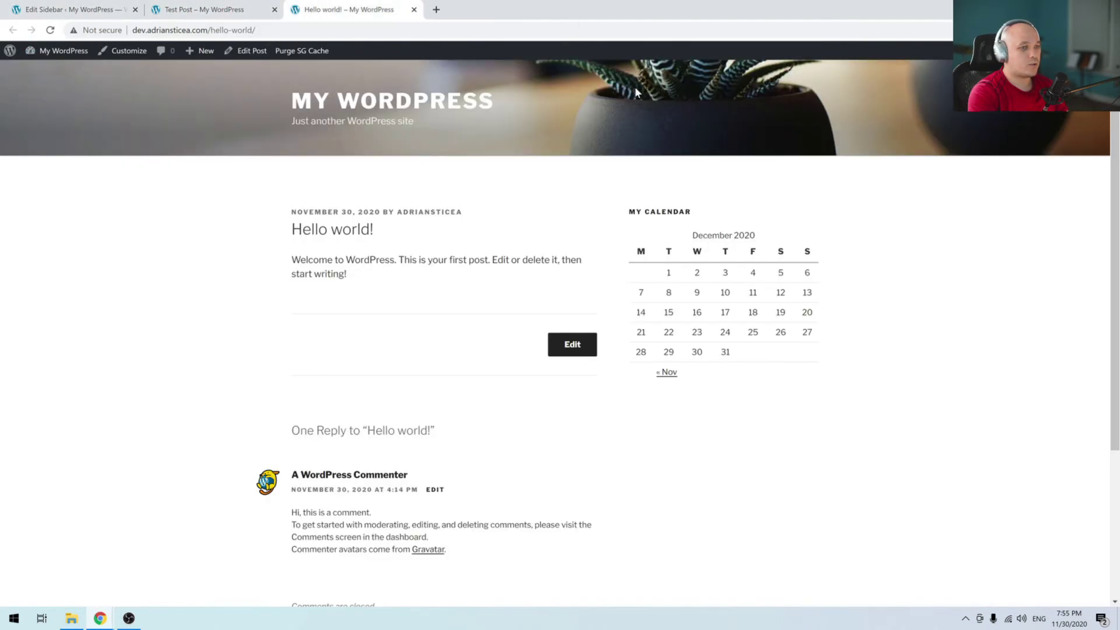
pyautogui.click(201, 10)
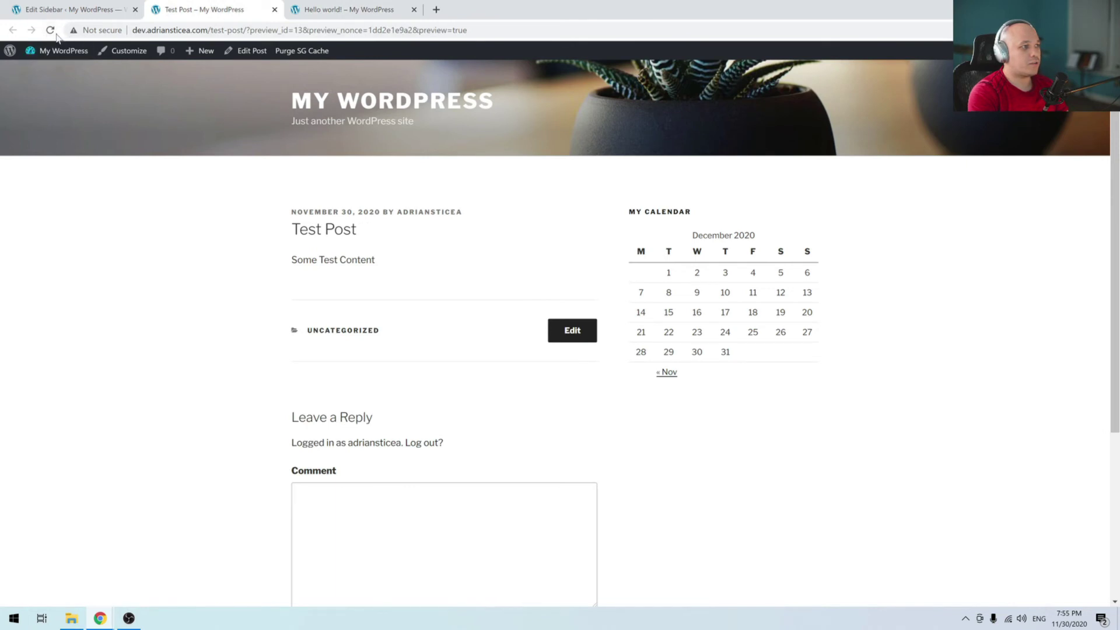
pyautogui.click(51, 31)
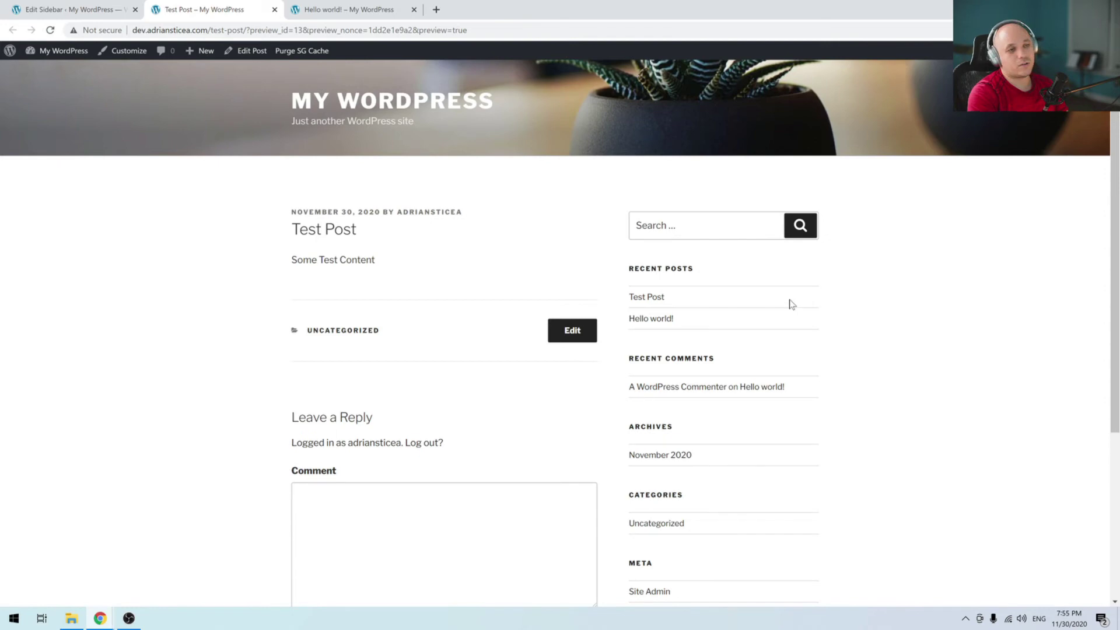
pyautogui.scroll(-2, 785, 297)
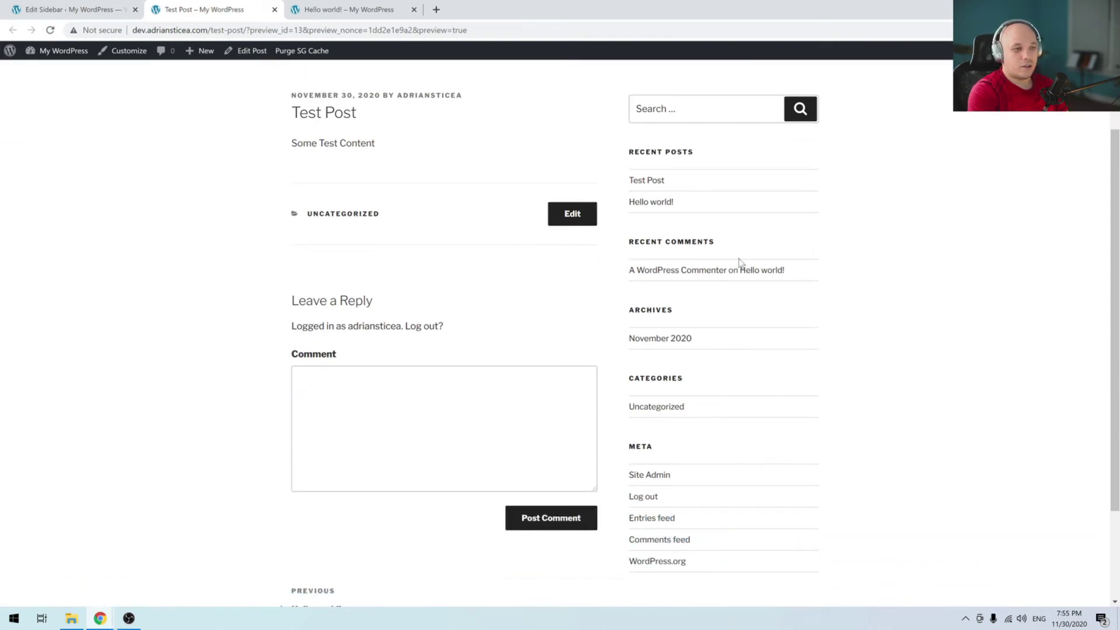
pyautogui.scroll(-2, 752, 260)
pyautogui.scroll(5, 753, 260)
pyautogui.click(321, 5)
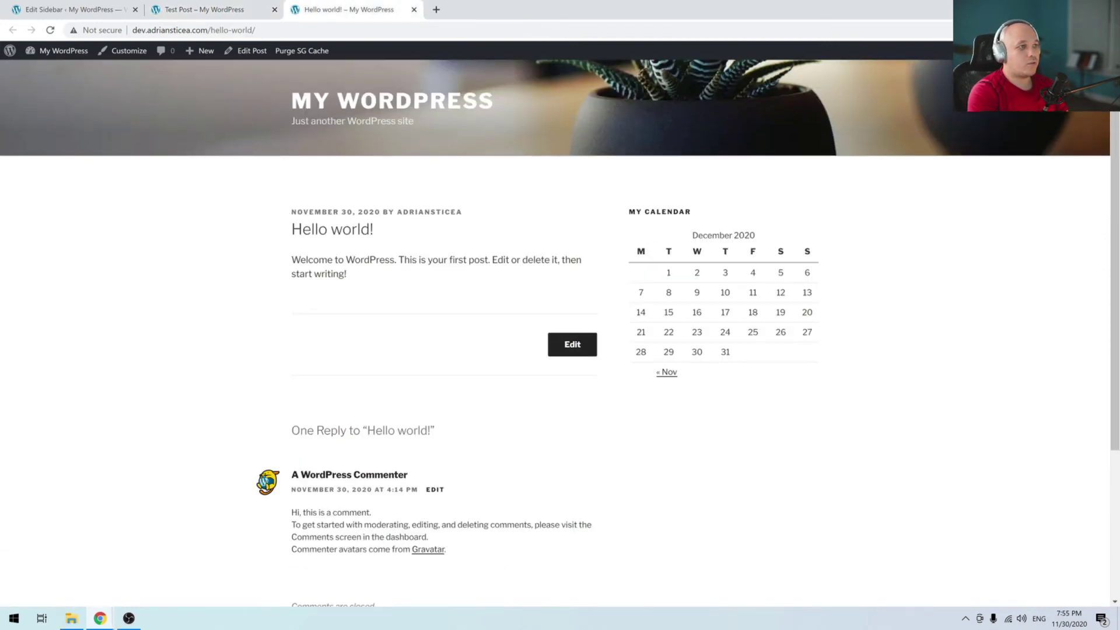
pyautogui.click(50, 30)
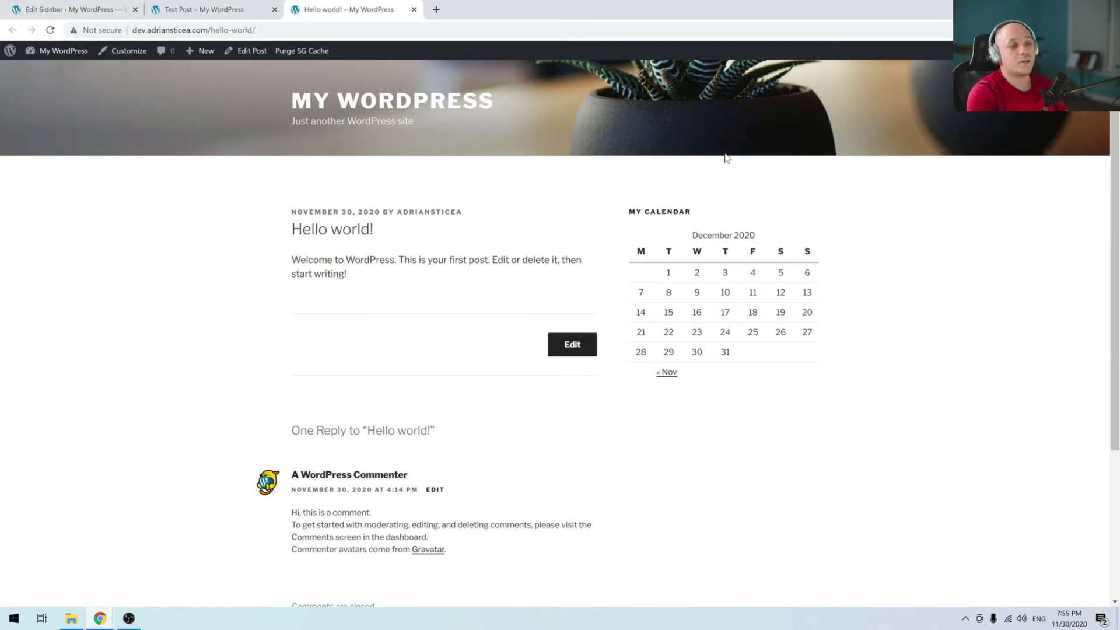
pyautogui.click(204, 10)
# - Review the Action and Schedule settings of My Sidebar
pyautogui.click(101, 4)
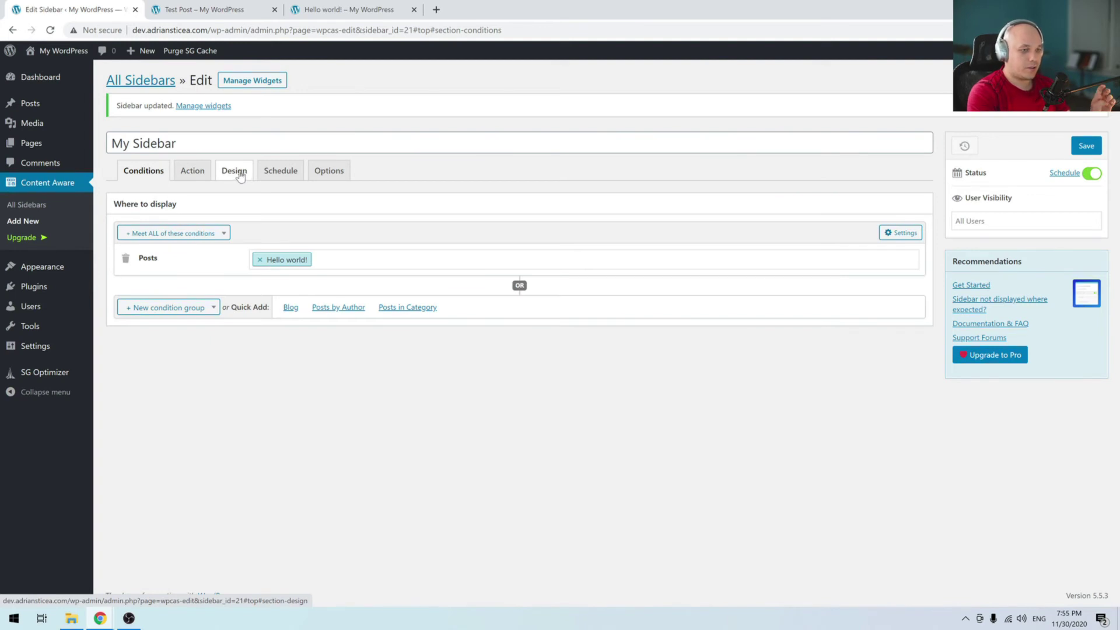
pyautogui.click(188, 181)
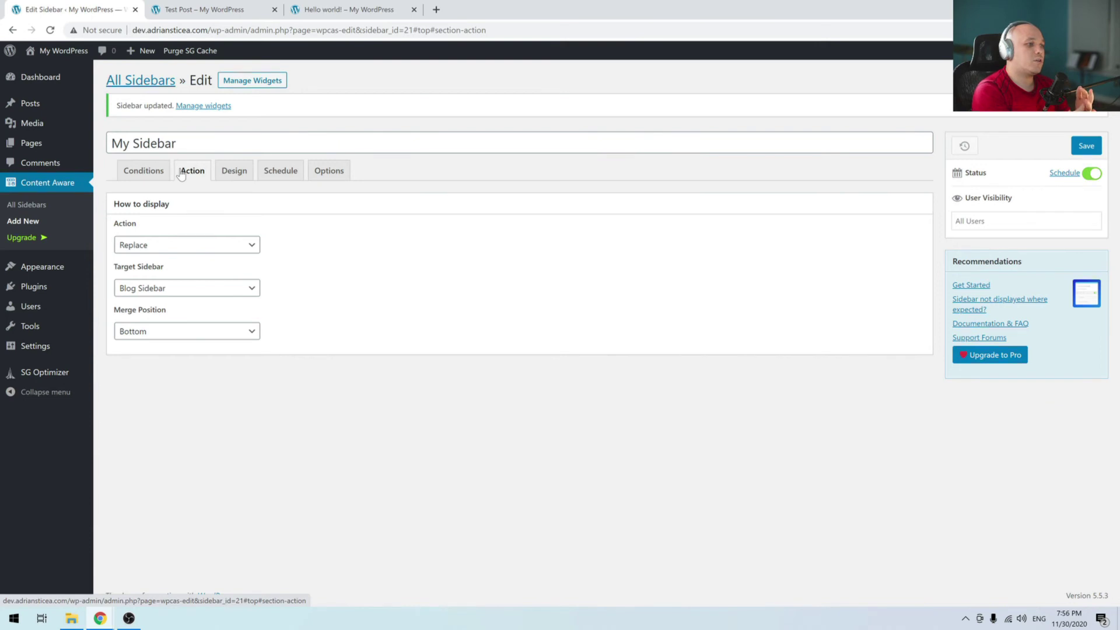
pyautogui.click(283, 172)
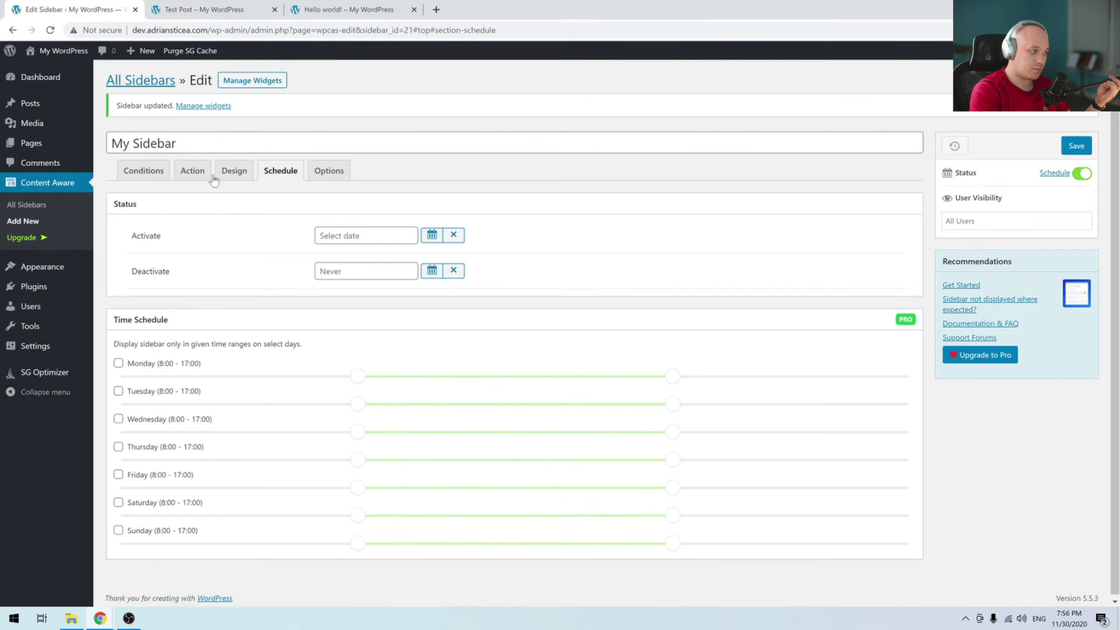
# - Install and activate the Lightweight Sidebar Manager plugin by Brainstorm Force
pyautogui.click(19, 223)
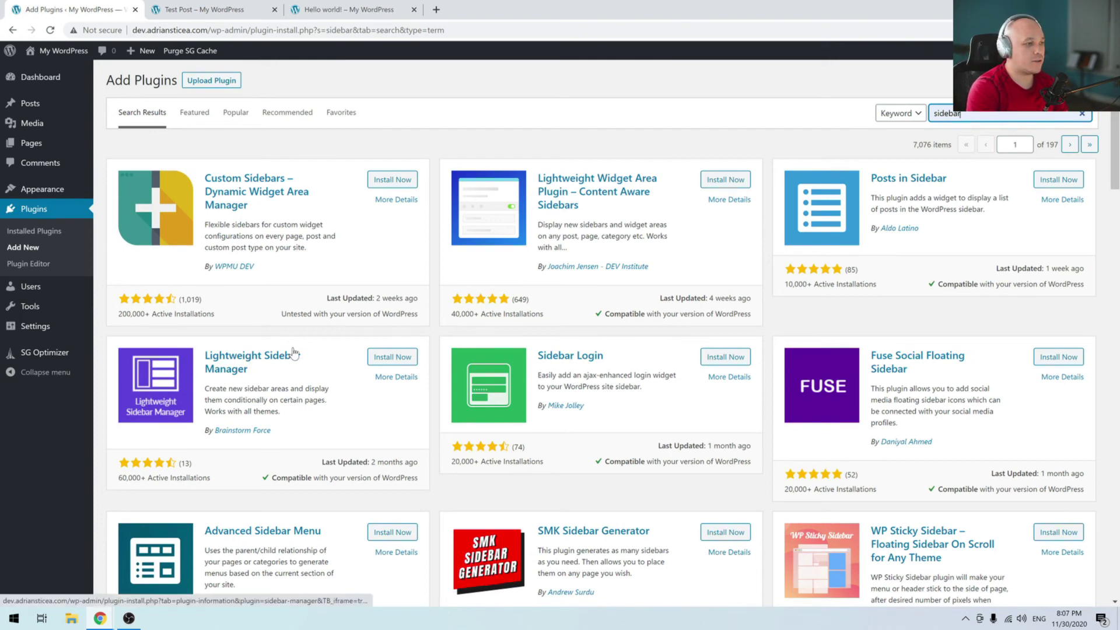
pyautogui.click(394, 360)
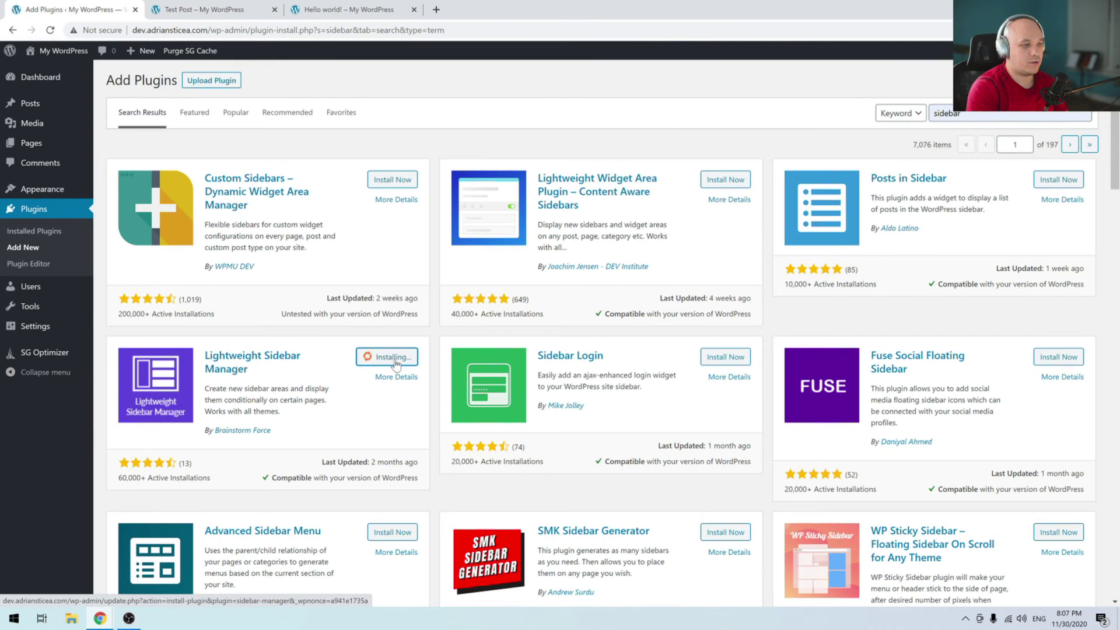
pyautogui.click(396, 359)
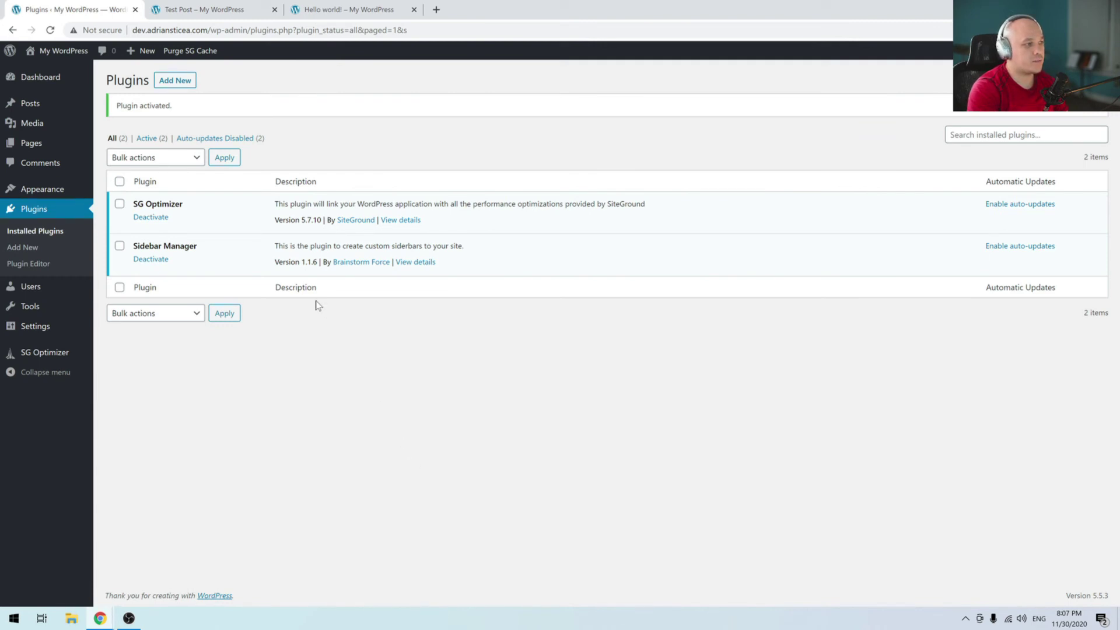
# - Start a new sidebar with the Sidebar Manager plugin and title it My Sidebar
pyautogui.moveTo(51, 190)
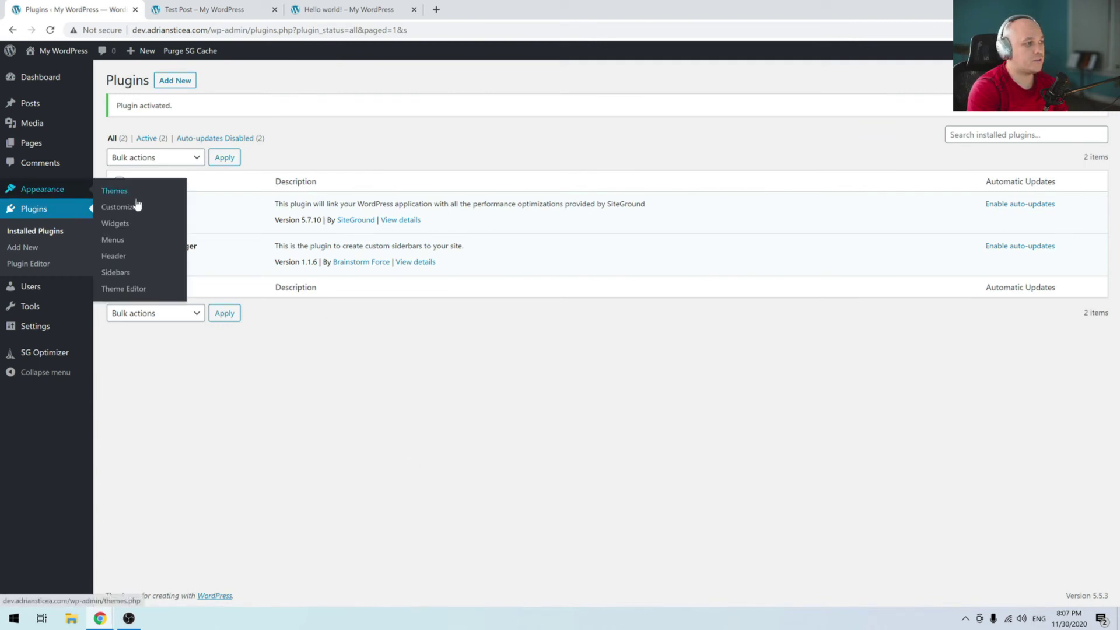
pyautogui.click(115, 272)
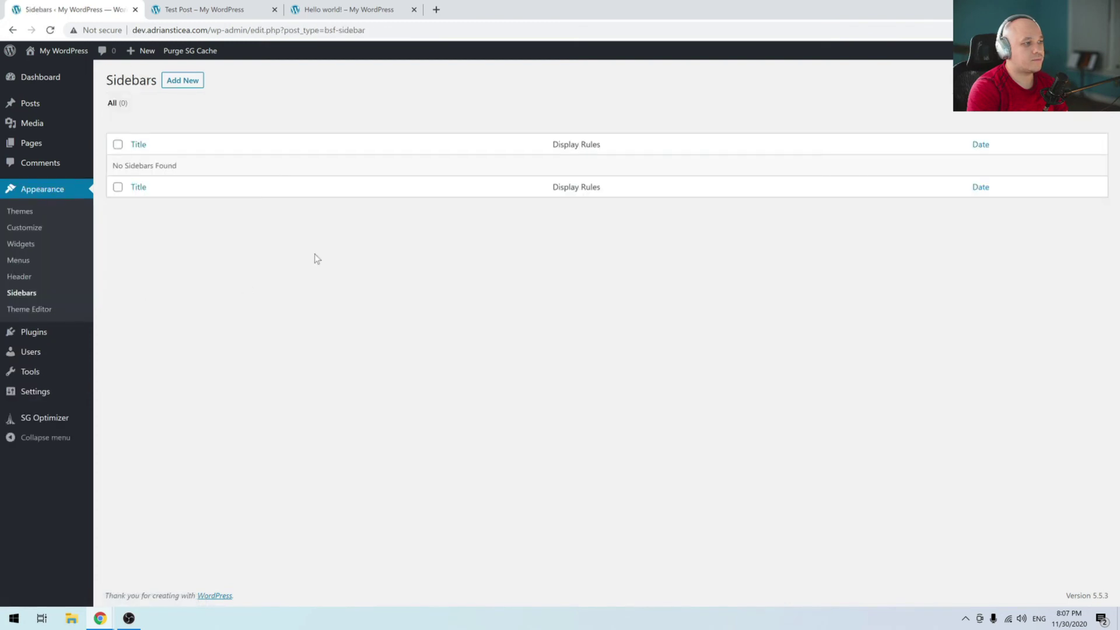
pyautogui.click(173, 84)
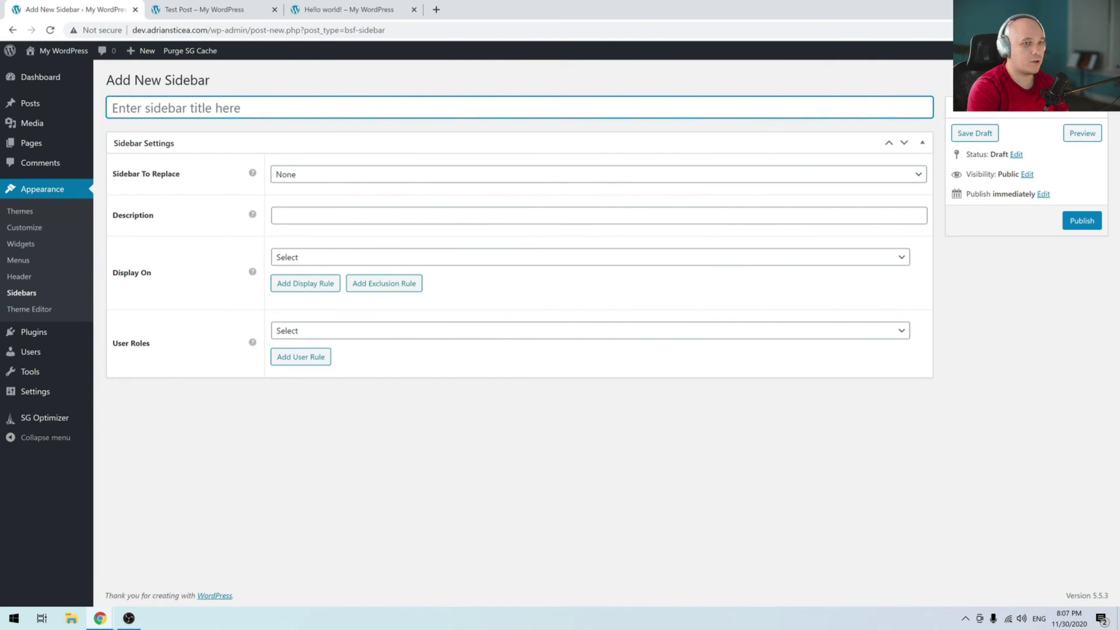
pyautogui.write('My Sidebar')
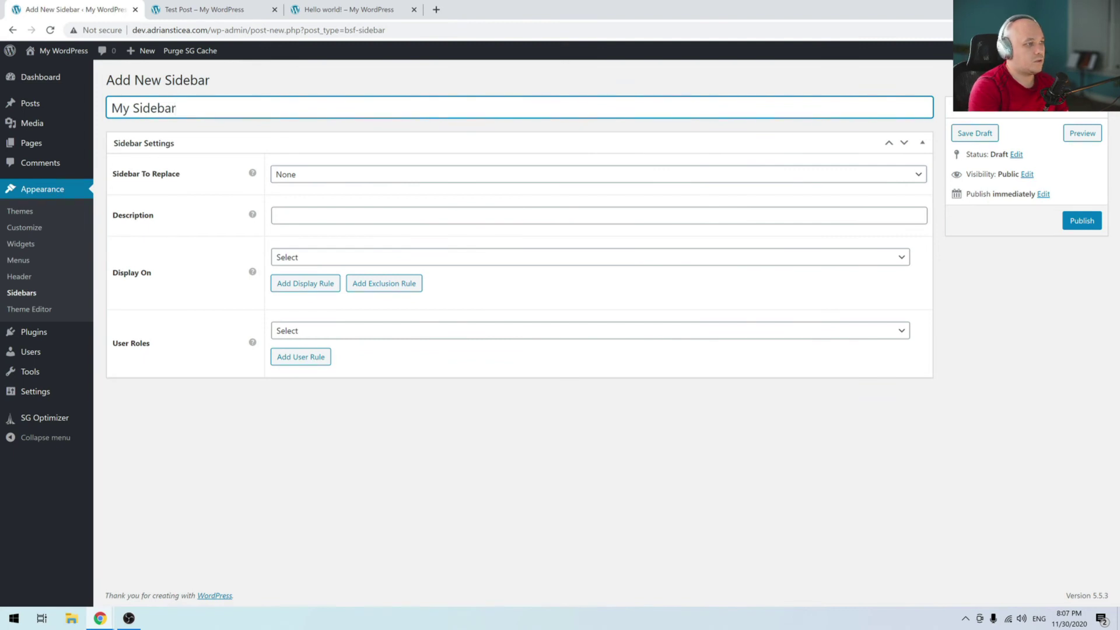
# - Set My Sidebar to replace Blog Sidebar and display on All Posts, and publish it
pyautogui.click(382, 181)
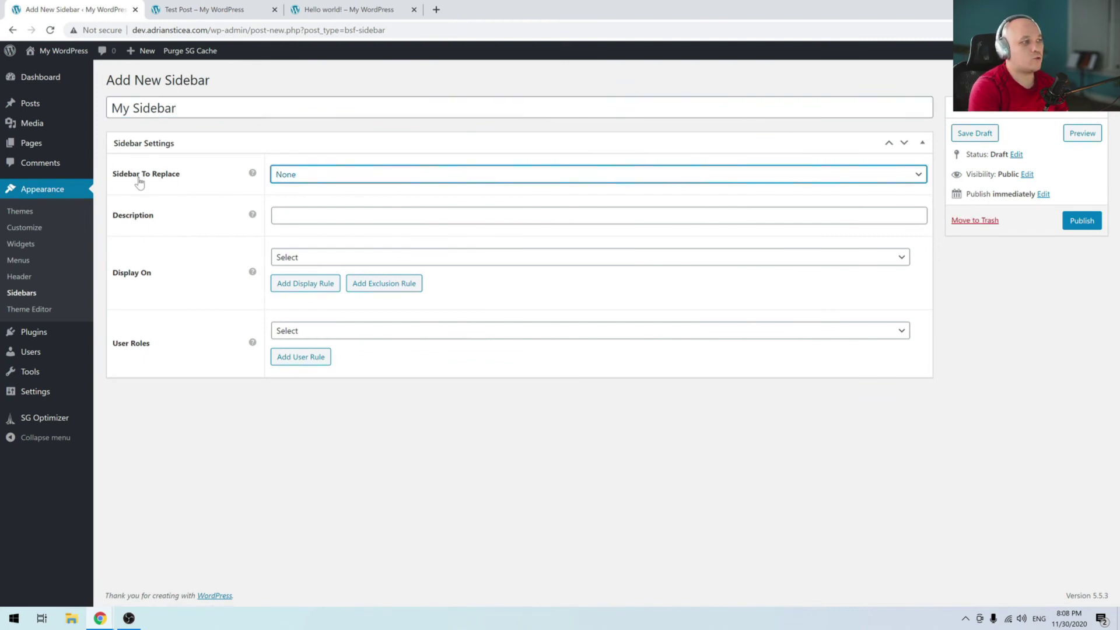
pyautogui.click(460, 178)
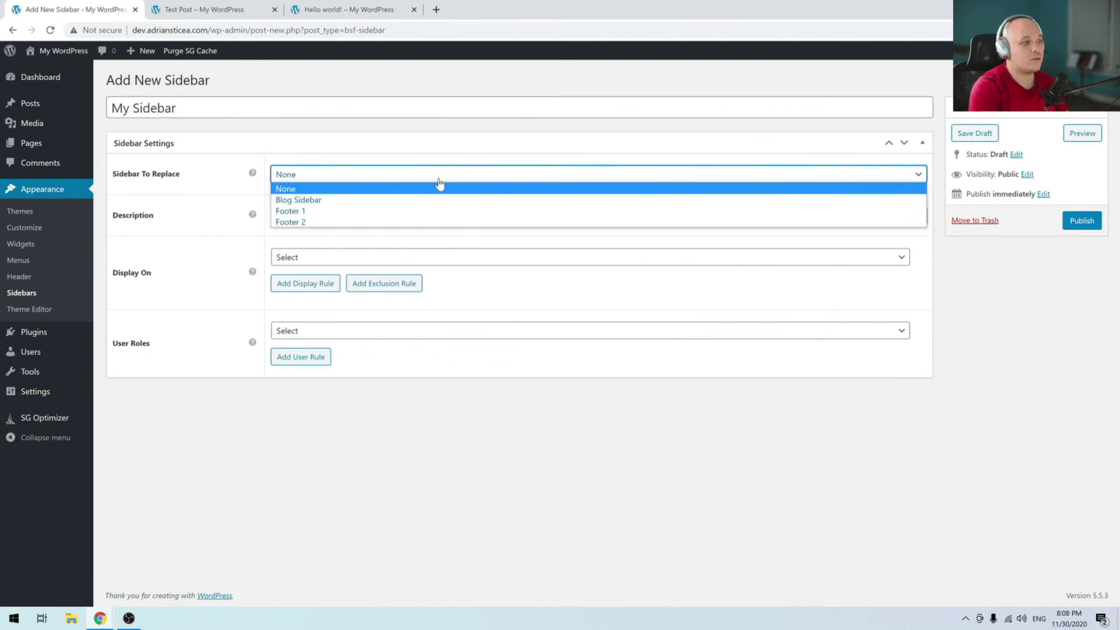
pyautogui.click(312, 201)
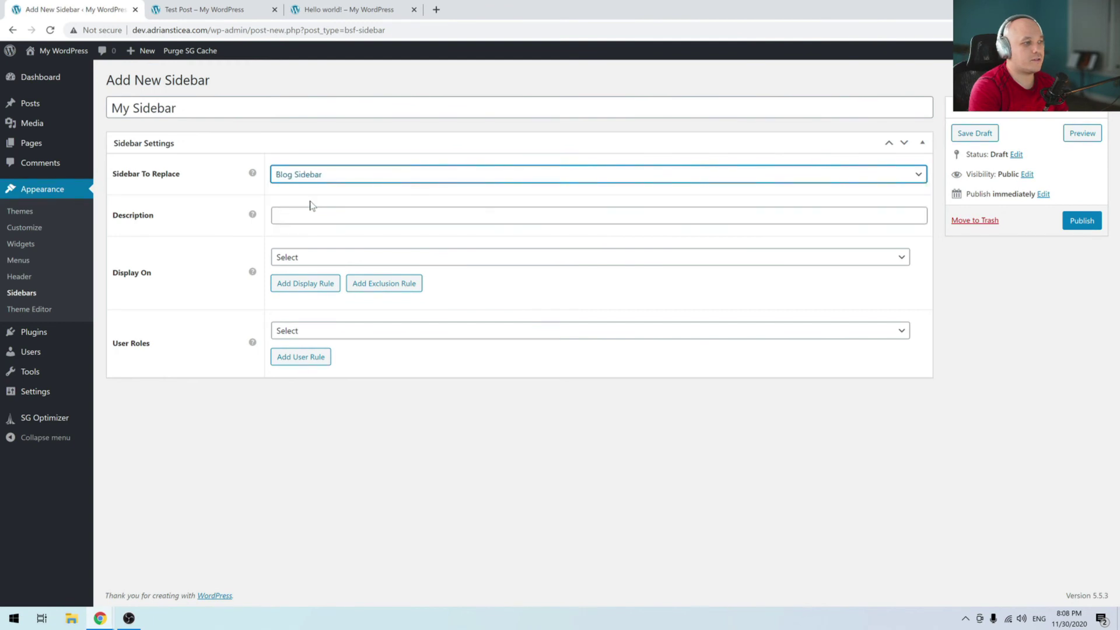
pyautogui.click(337, 257)
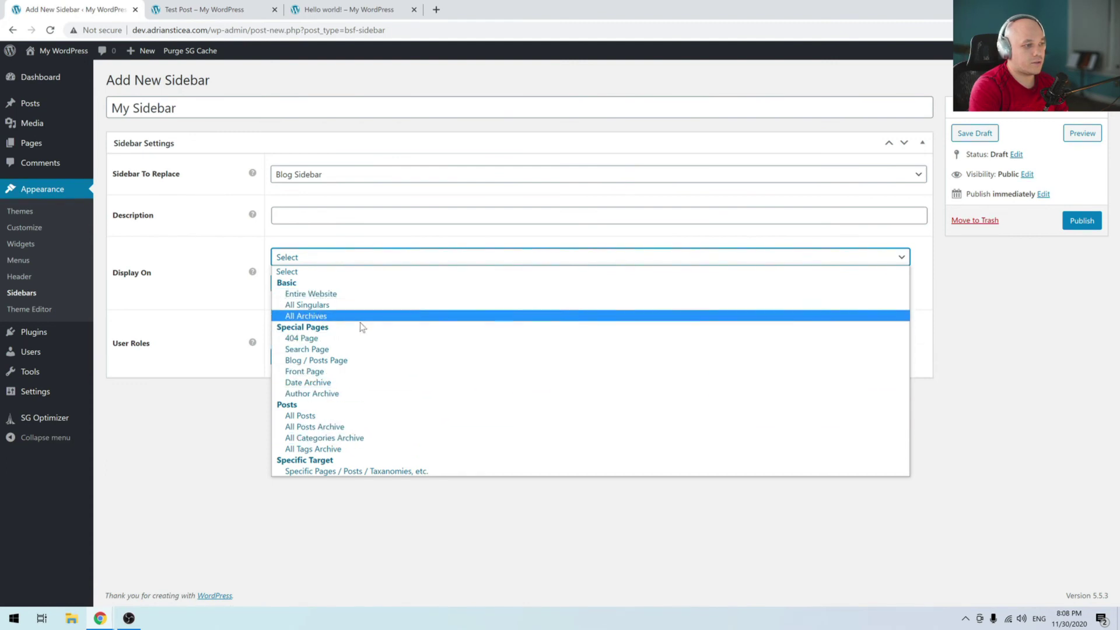
pyautogui.click(326, 421)
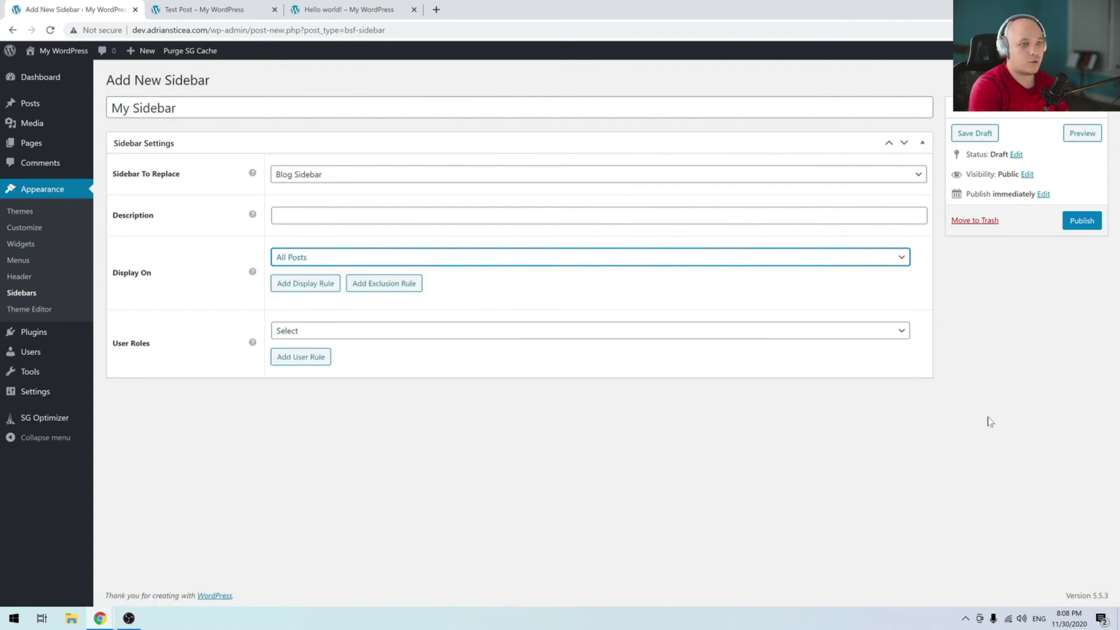
pyautogui.click(1082, 221)
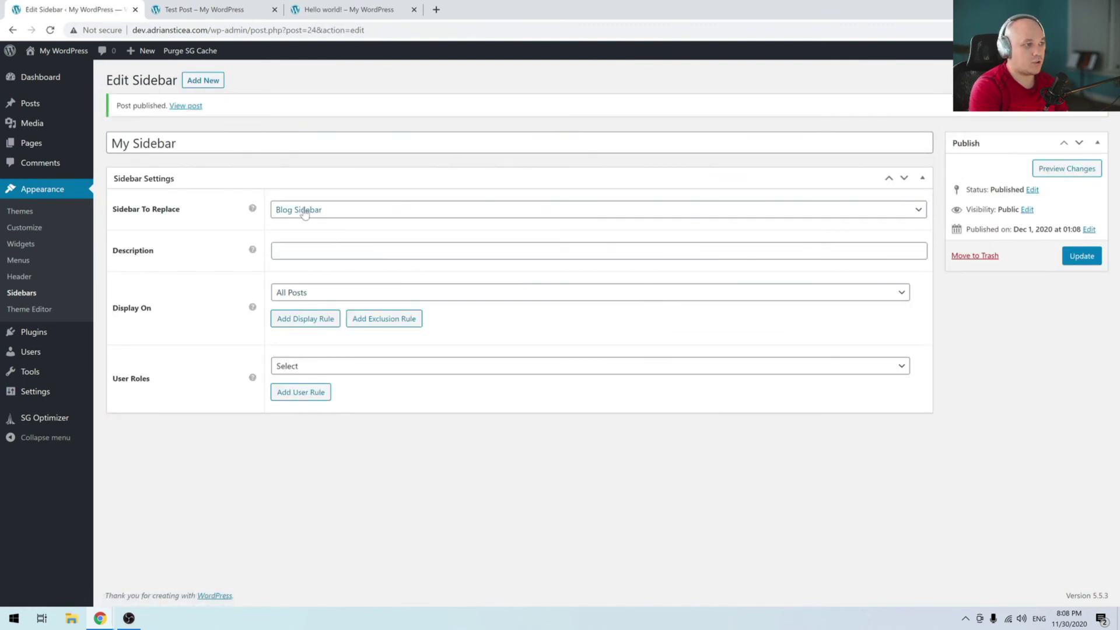
# - Place a Calendar widget in the newly published My Sidebar, title it My Calendar and save it
pyautogui.click(22, 245)
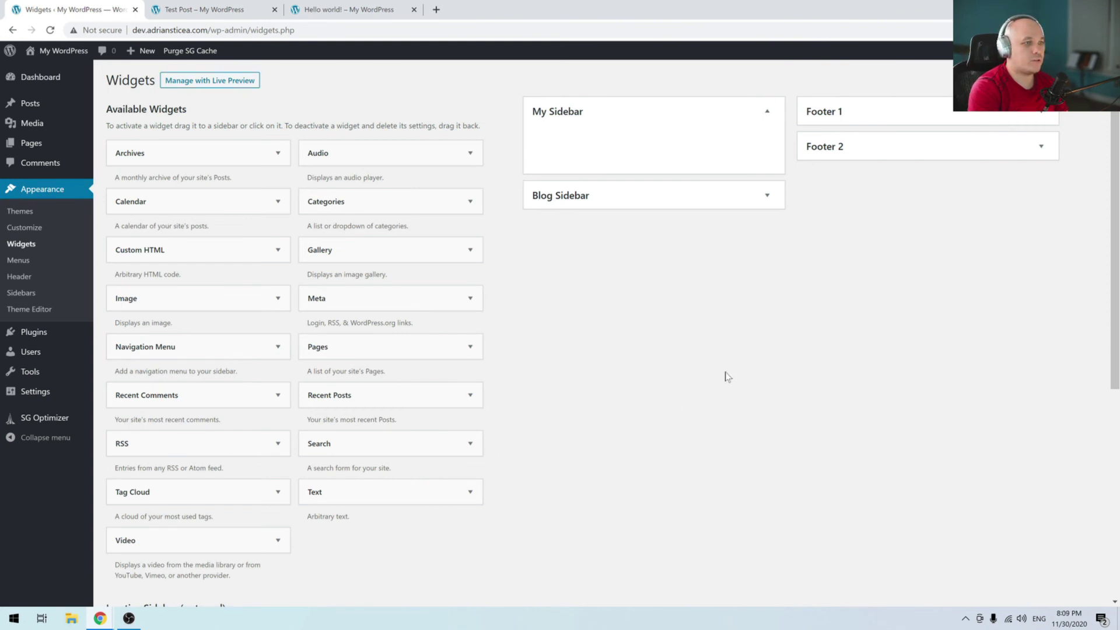
pyautogui.moveTo(141, 201); pyautogui.dragTo(582, 154)
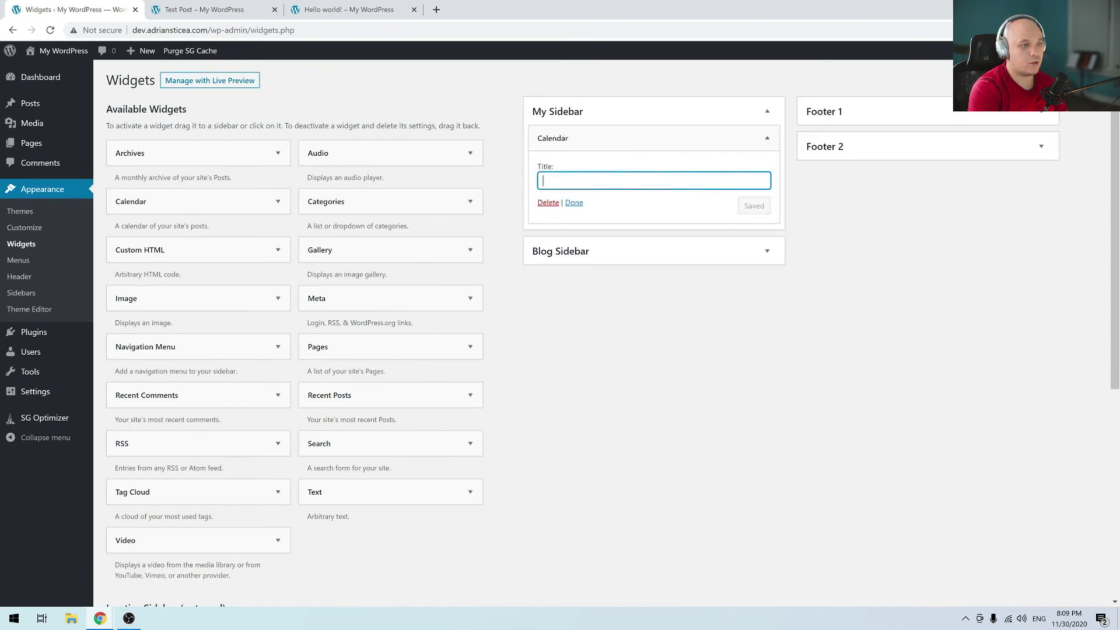
pyautogui.write('My Calendar')
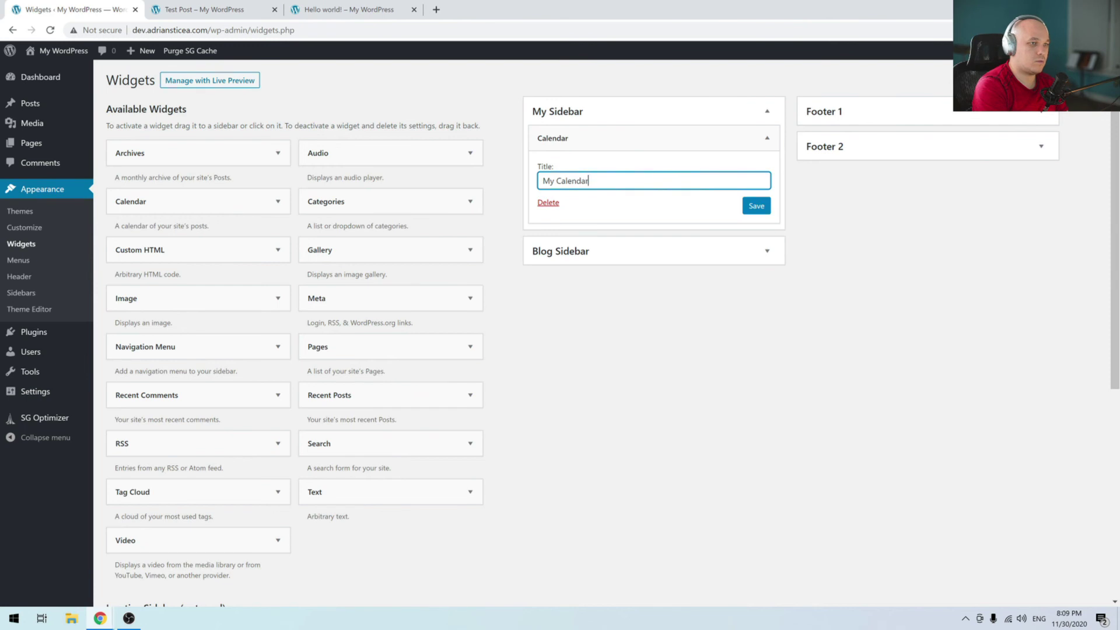
pyautogui.click(755, 209)
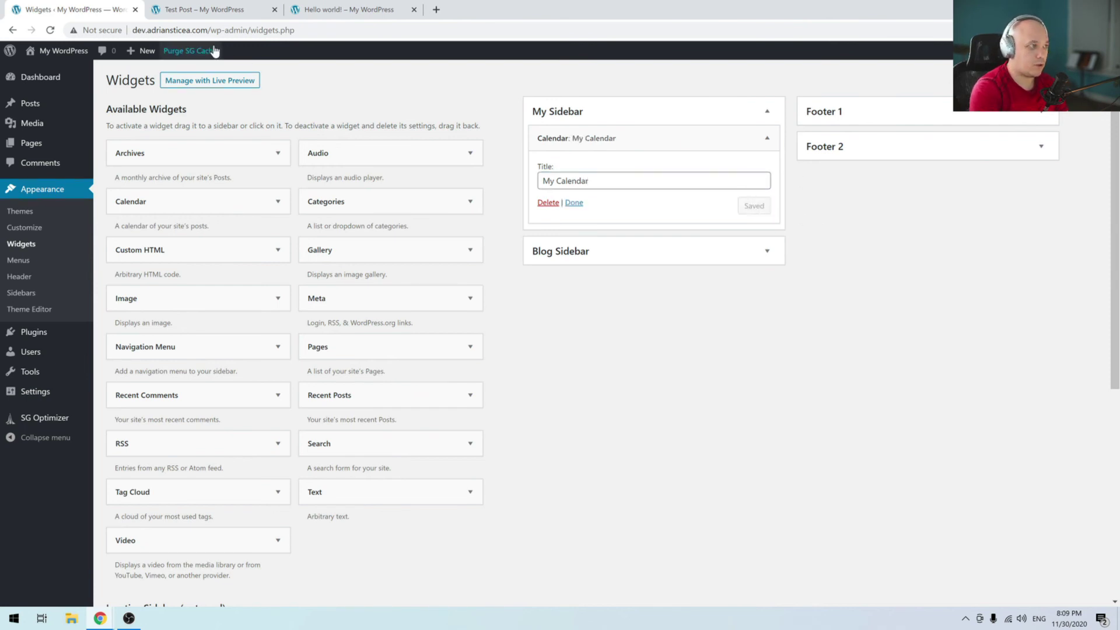
# - Reload Test Post to check its sidebar
pyautogui.click(210, 10)
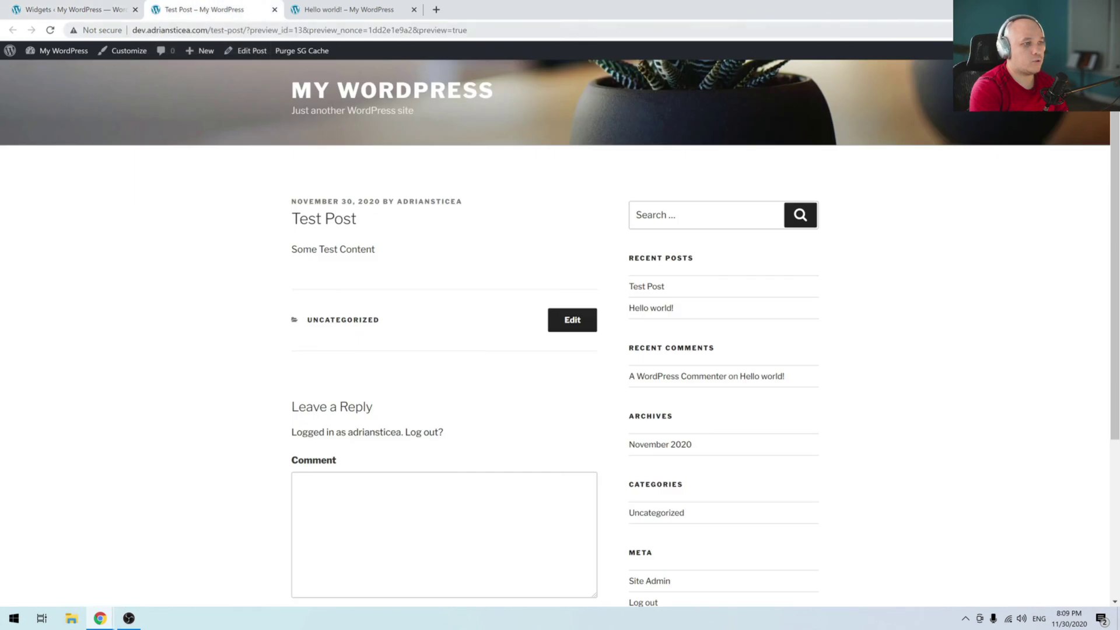
pyautogui.click(50, 30)
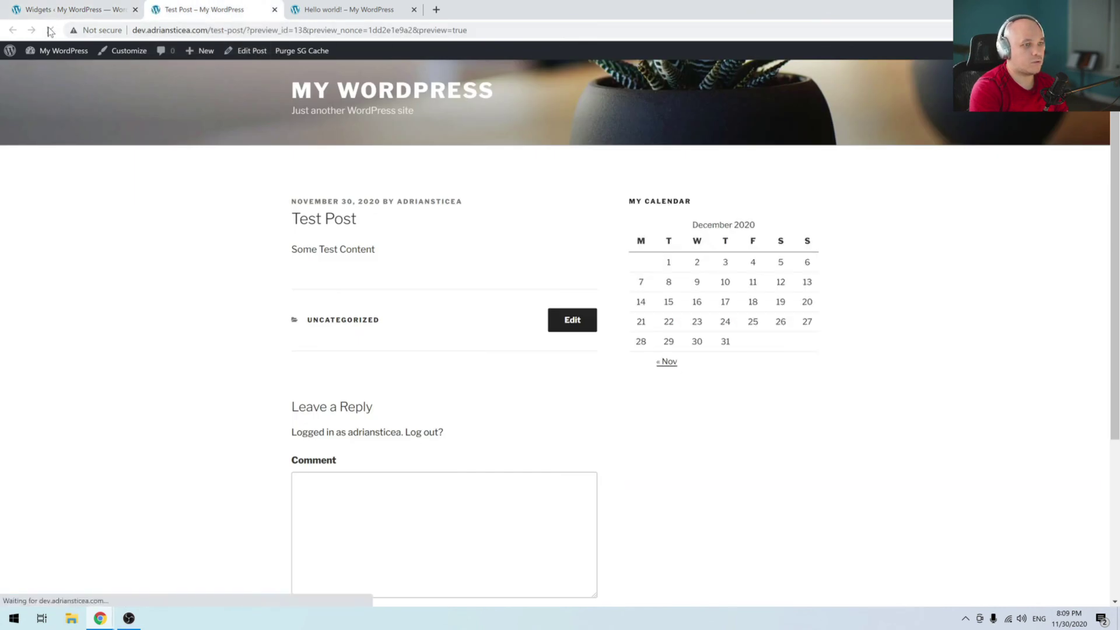